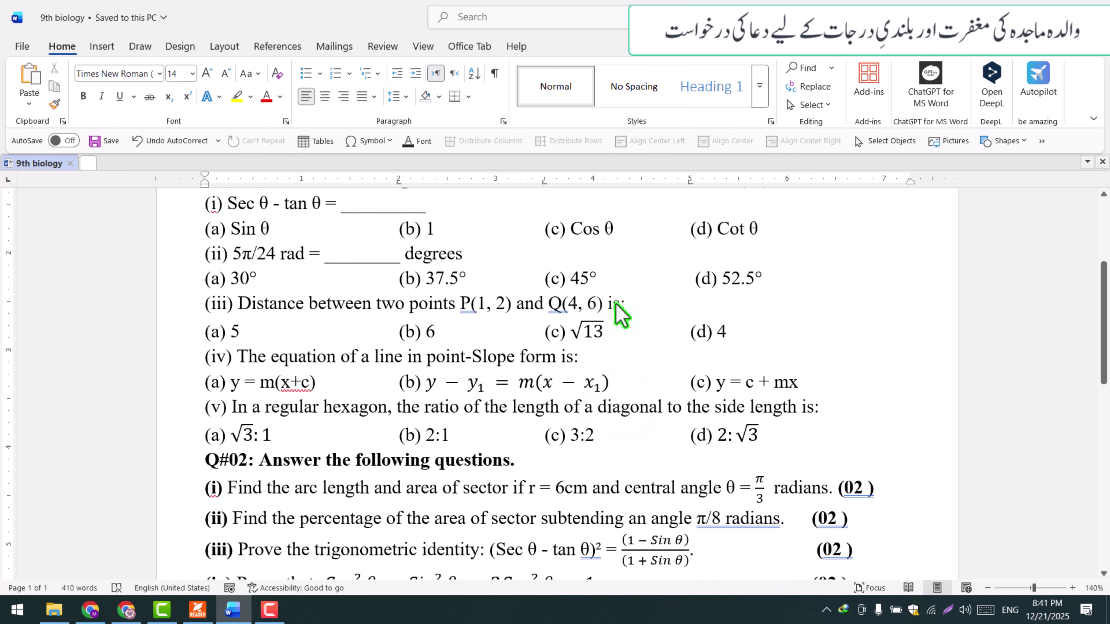
- Switch to Chrome and open the NotebookLM notebook "Fifth Grade Mathematics Examination Paper"
left_click(623, 302)
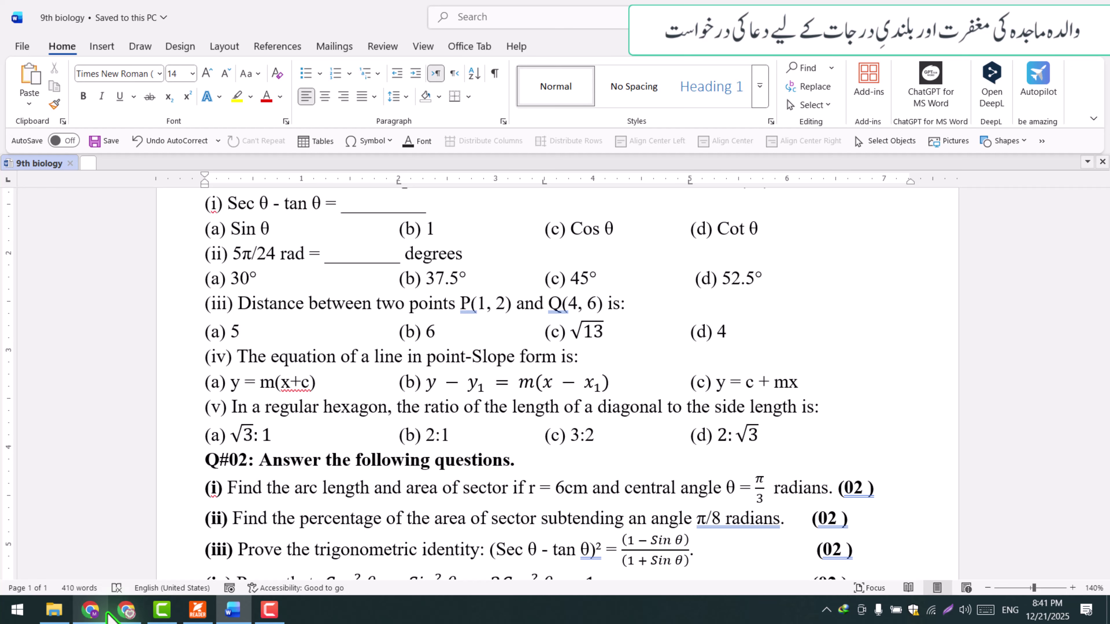
left_click(126, 610)
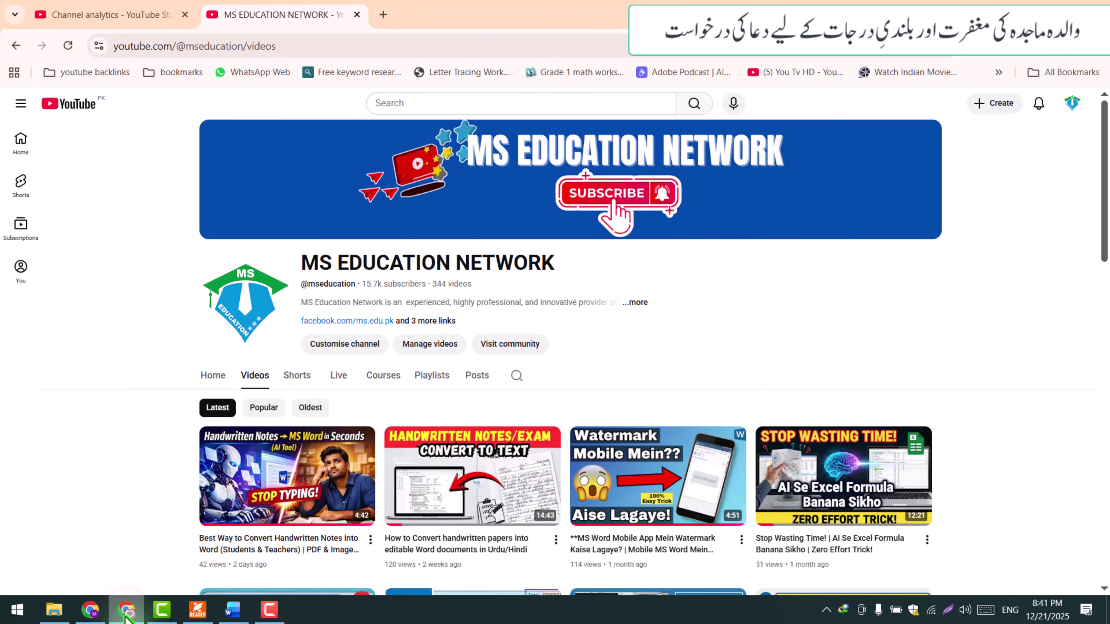
left_click(54, 622)
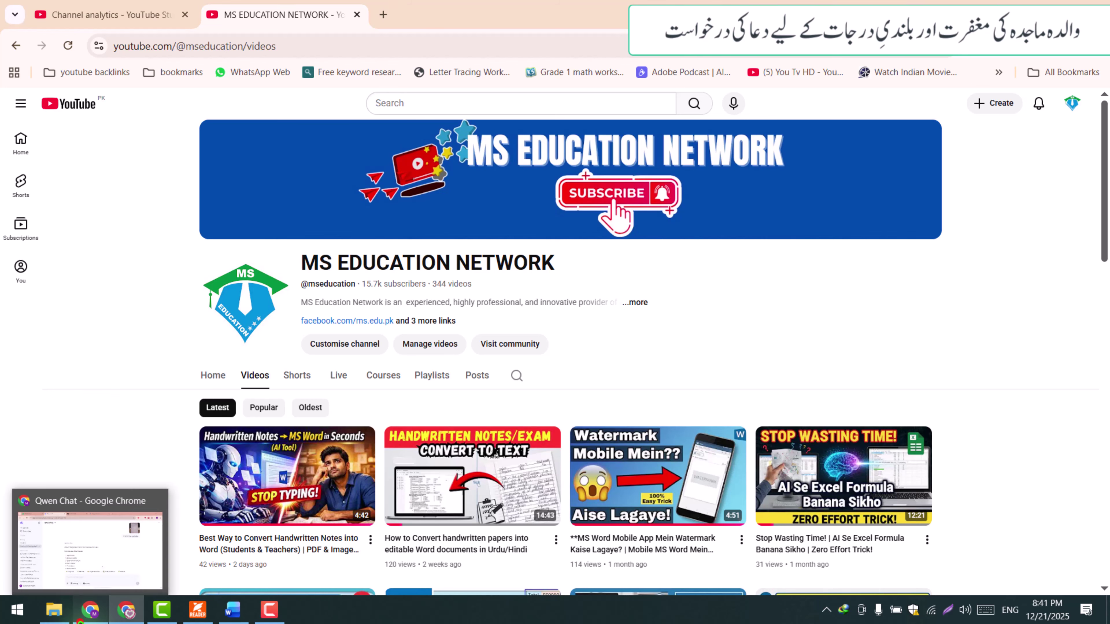
left_click(83, 618)
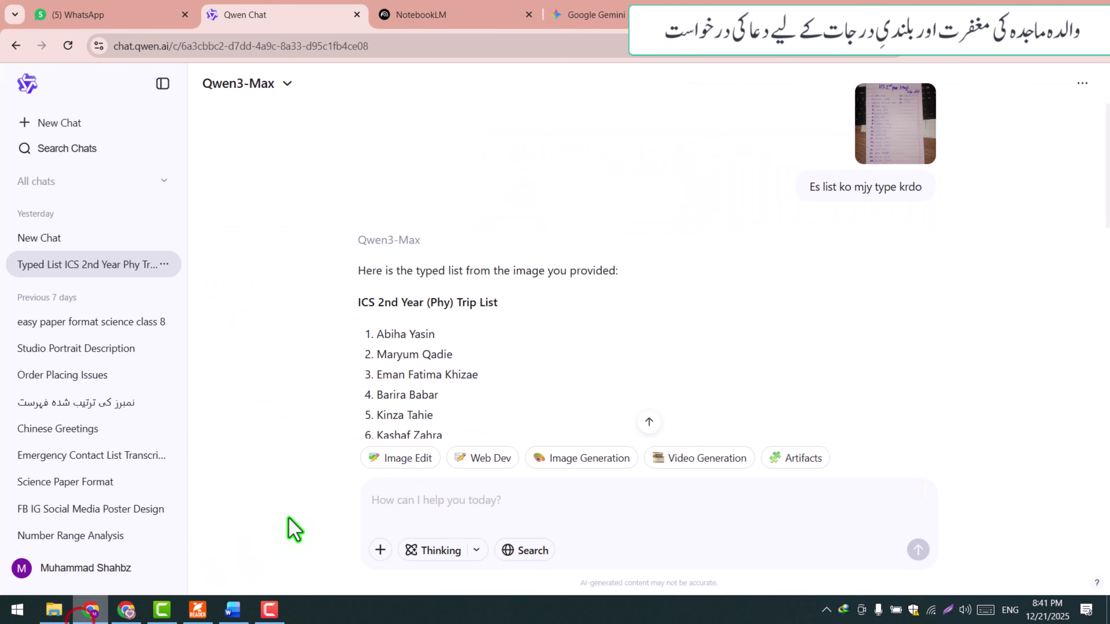
left_click(422, 17)
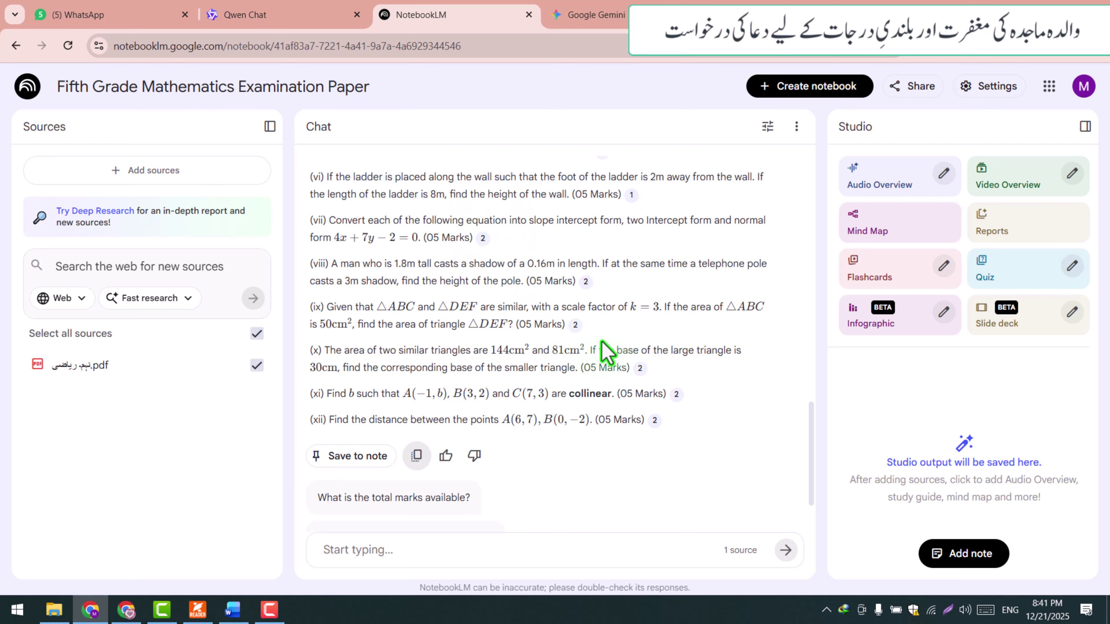
- Delete the full chat history of the notebook
scroll(588, 334, "up", 5)
scroll(590, 335, "up", 5)
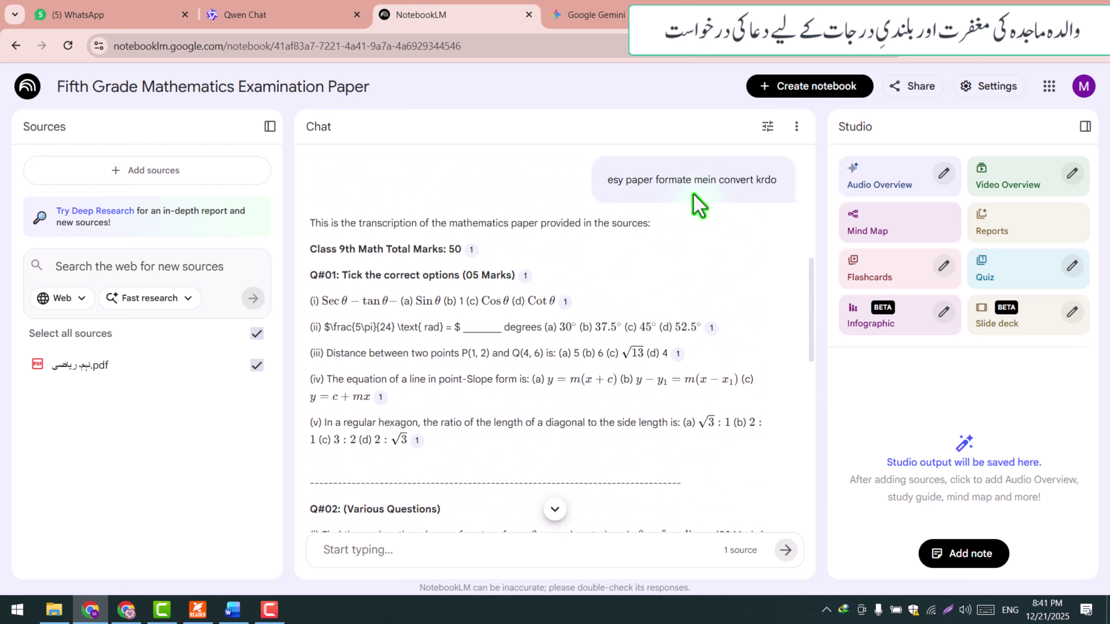
left_click(796, 126)
left_click(796, 165)
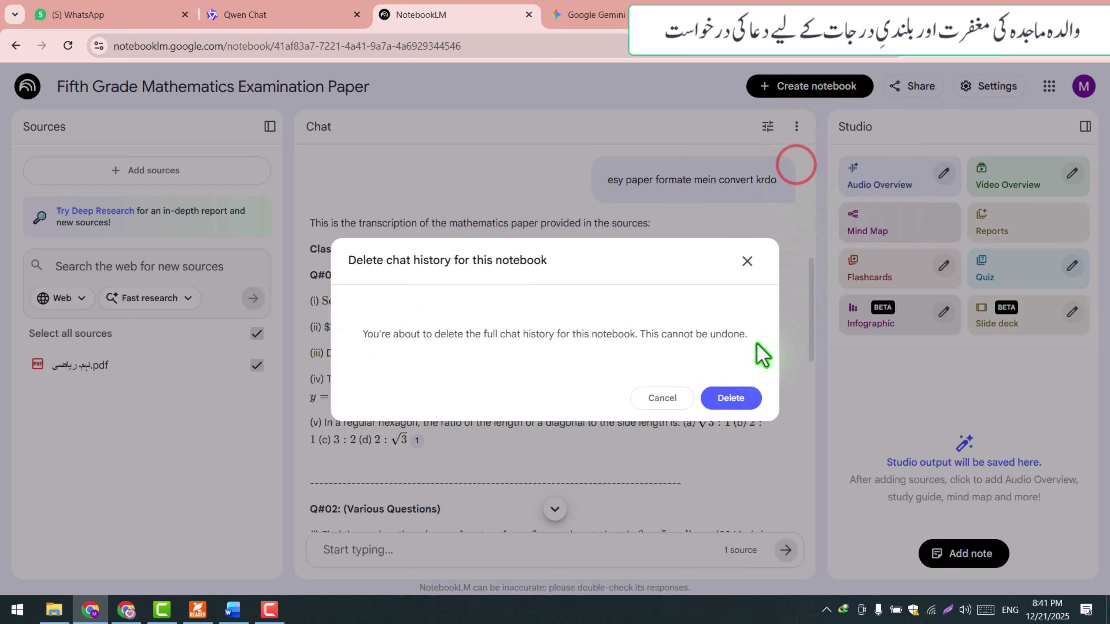
left_click(730, 398)
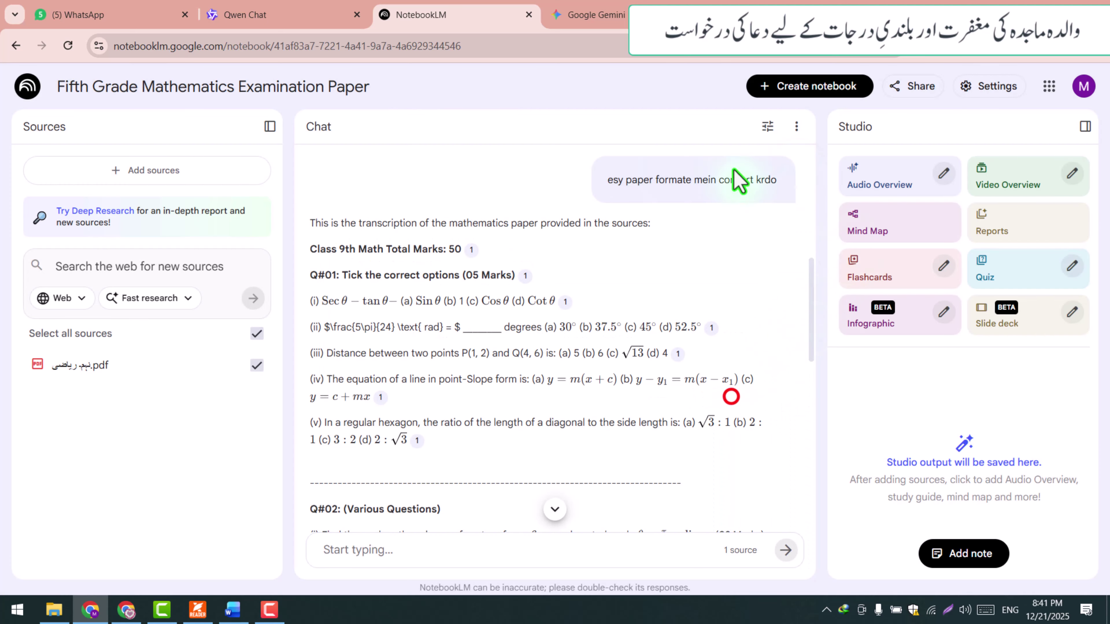
- Remove the existing PDF source "نہم۔ ریاضی.pdf" from the notebook
left_click(39, 366)
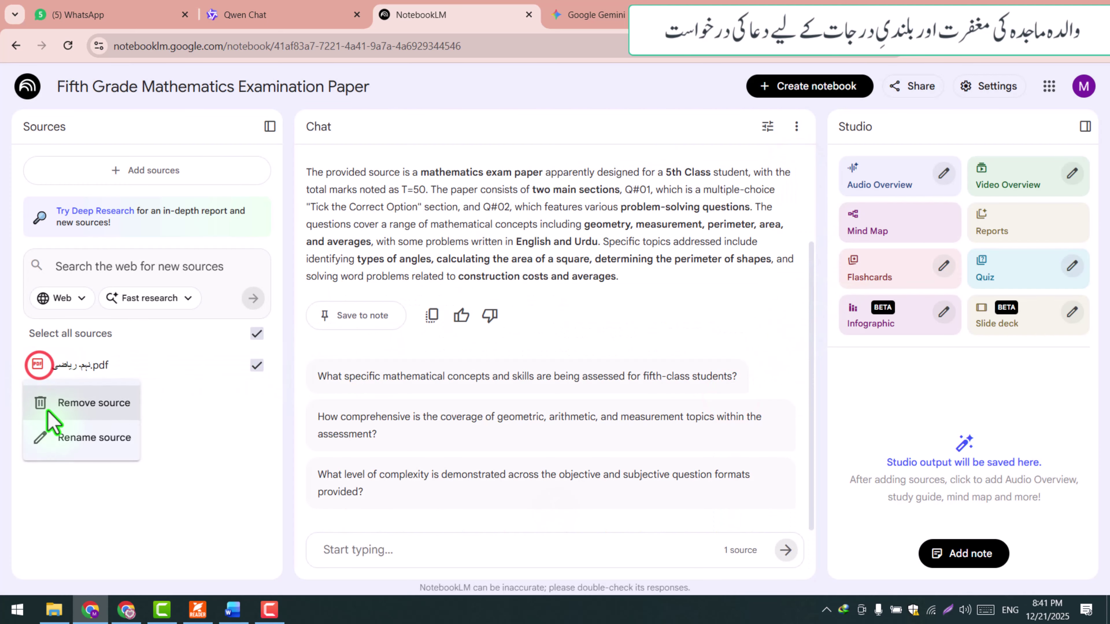
left_click(92, 411)
left_click(603, 349)
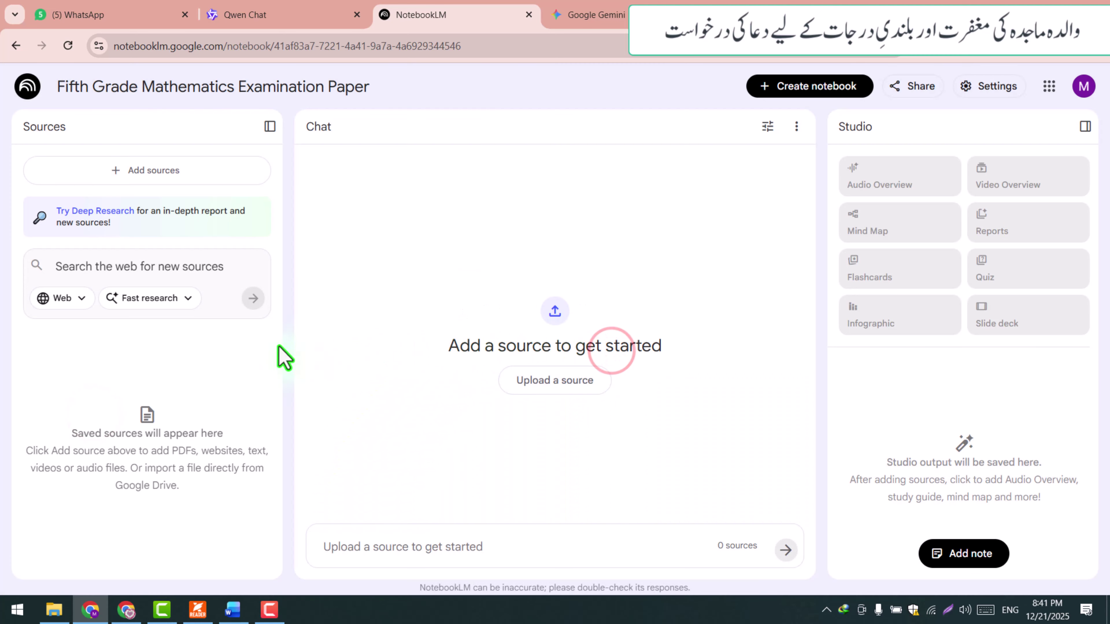
- Upload the PDF file "نہم۔ ریاضی" from the 21-12-26 folder as the notebook's source
left_click(536, 385)
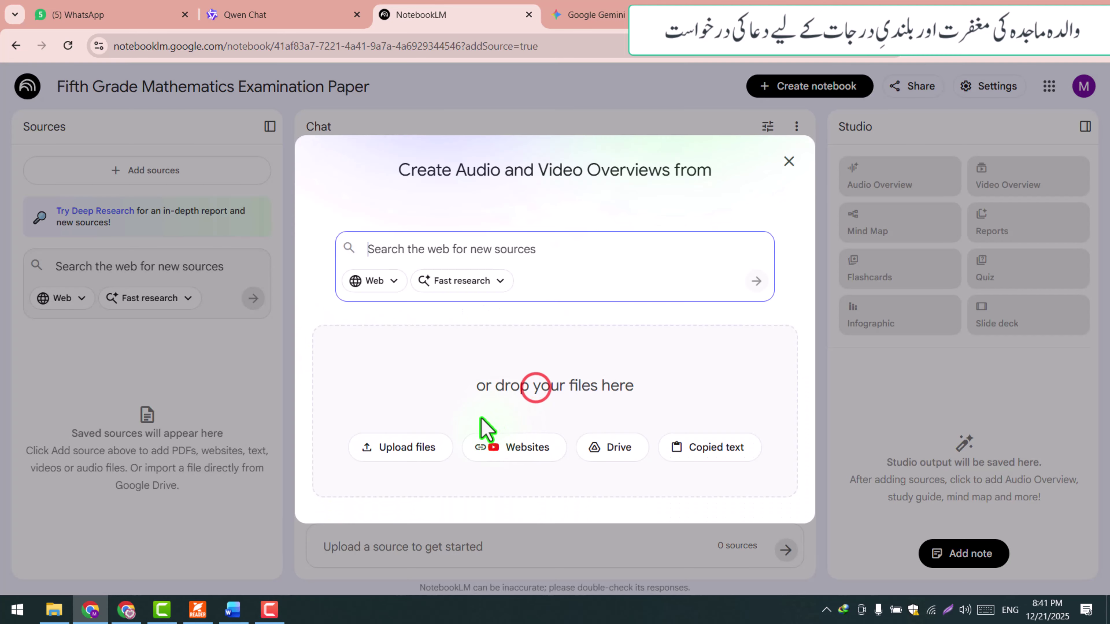
left_click(408, 456)
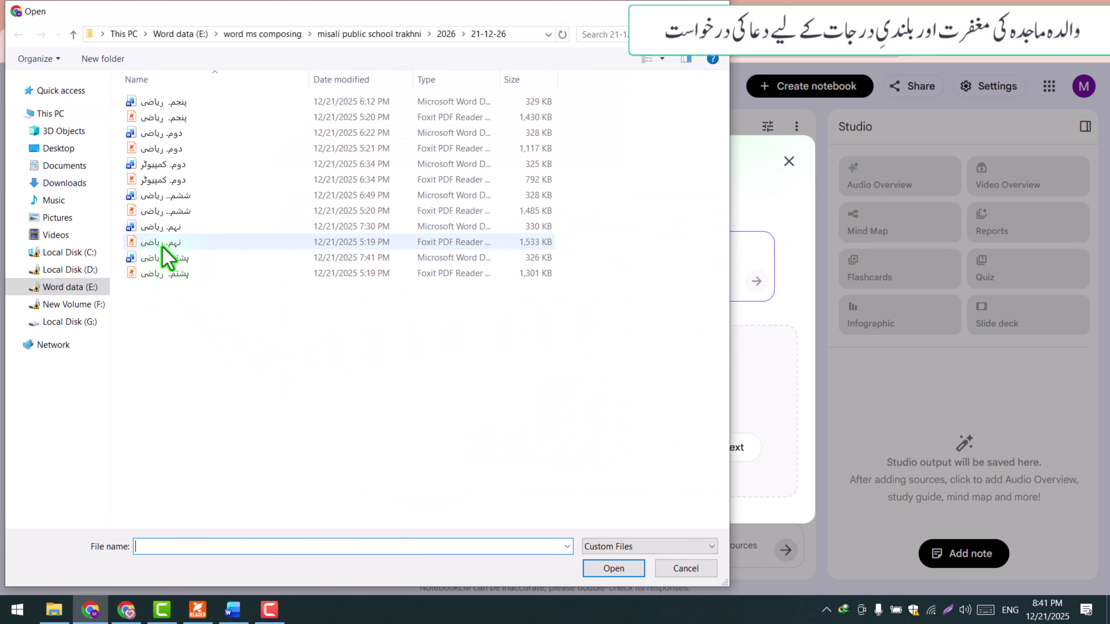
left_click(162, 245)
left_click(617, 571)
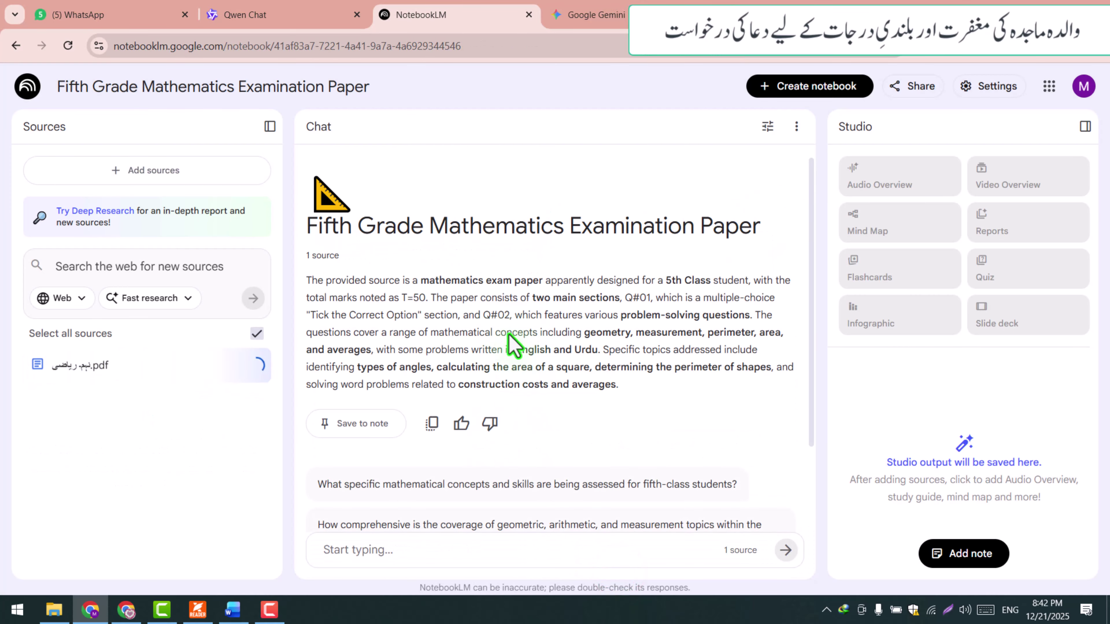
scroll(508, 335, "down", 3)
scroll(510, 343, "up", 3)
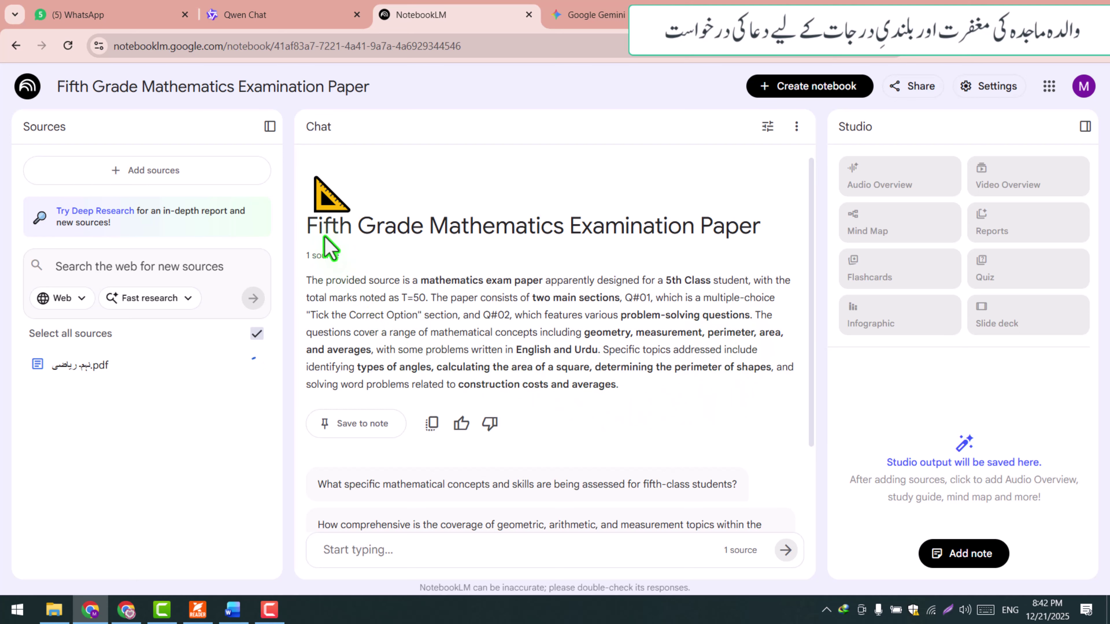
scroll(404, 298, "down", 3)
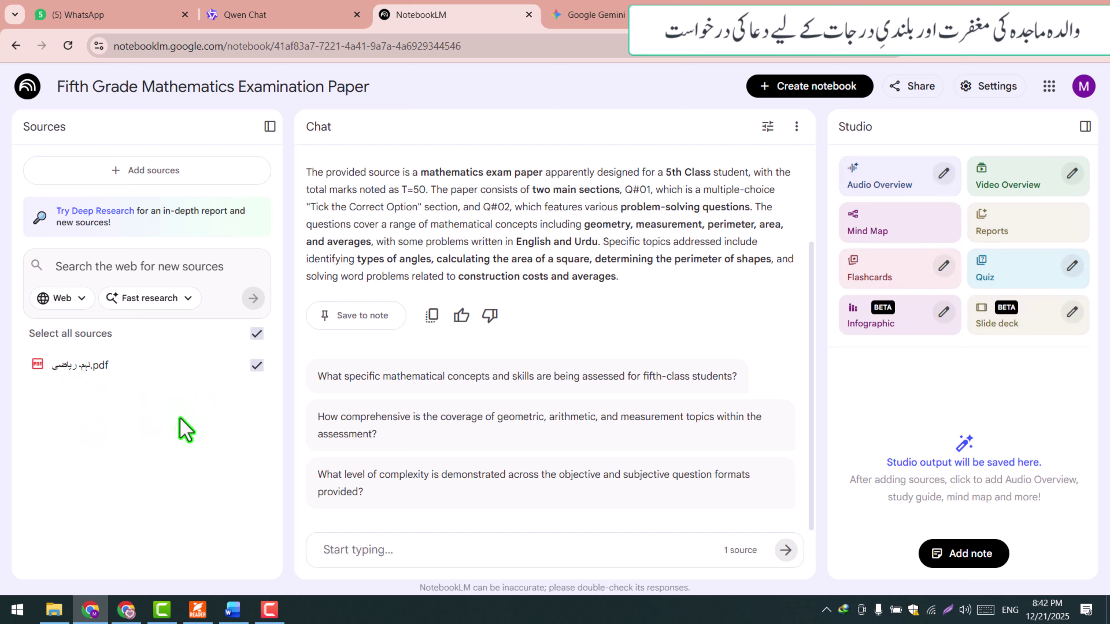
- Send the chat prompt "ESY PAPER FORMATE MEIN TYPE KRDO" and copy the generated exam paper
left_click(392, 549)
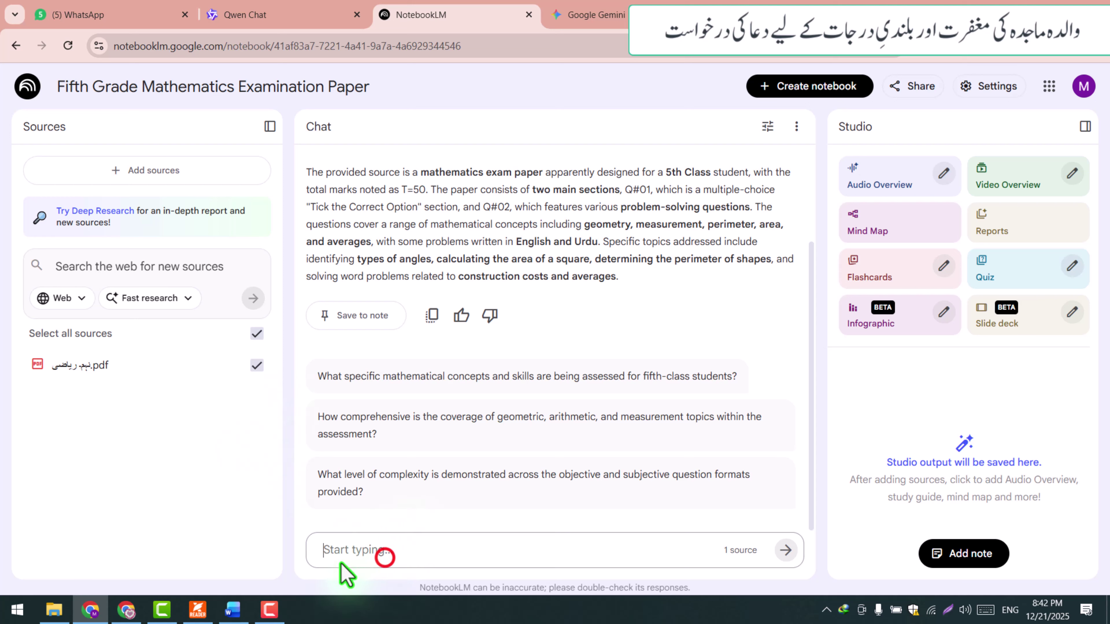
type("ESY PAPER FORMATE MEIN TYPE KRDO")
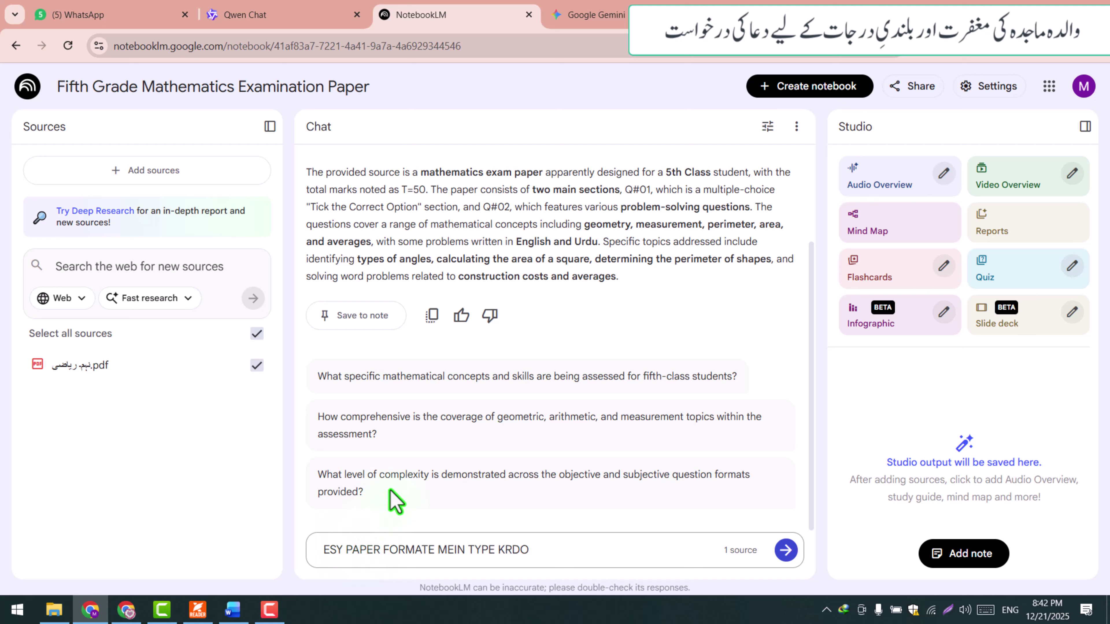
key("Return")
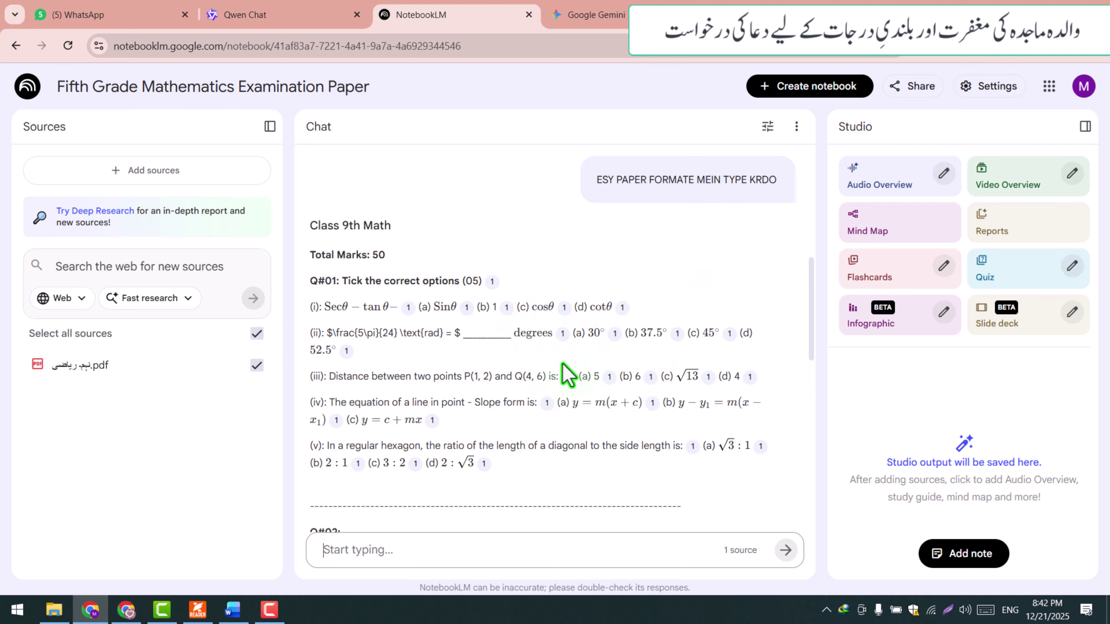
scroll(563, 363, "down", 12)
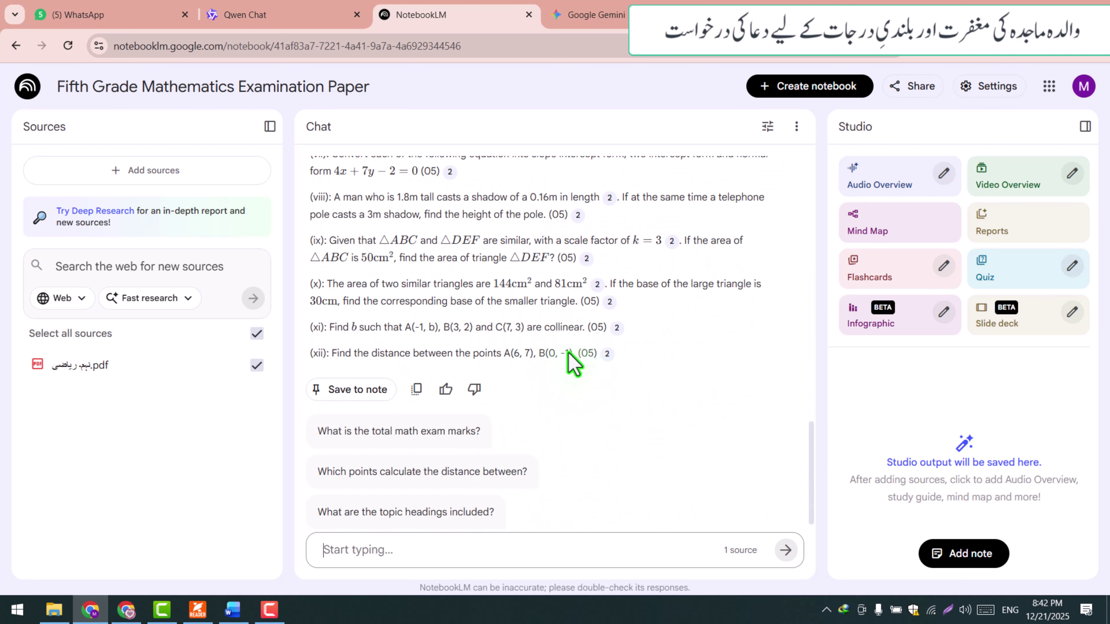
left_click(416, 389)
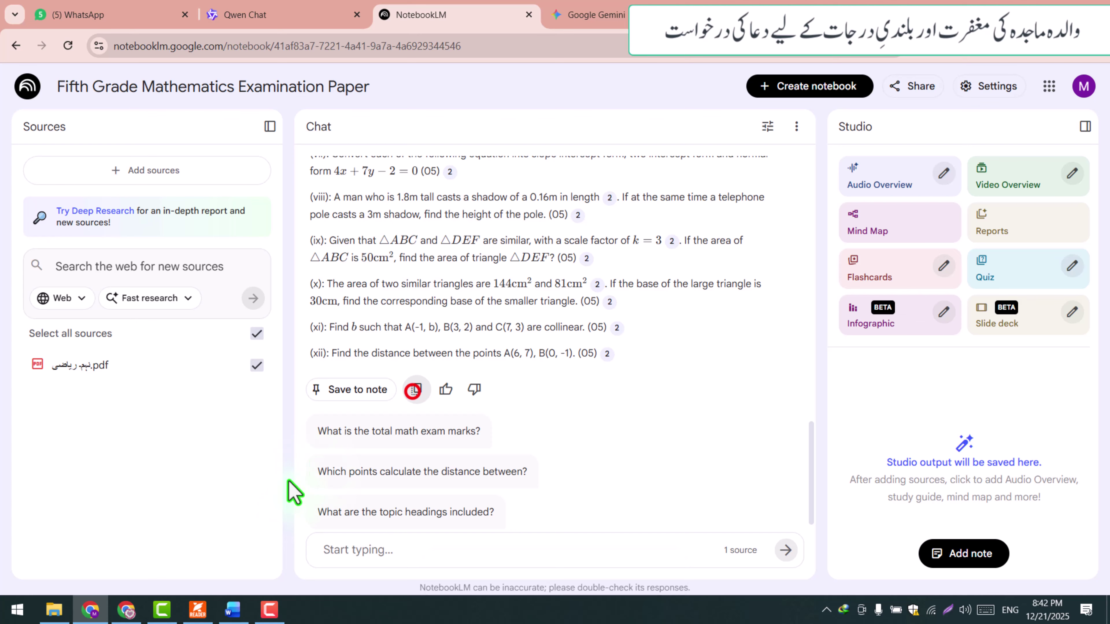
- Switch to the 9th biology document in Word and delete all the question text below the header table
left_click(233, 609)
scroll(297, 292, "up", 3)
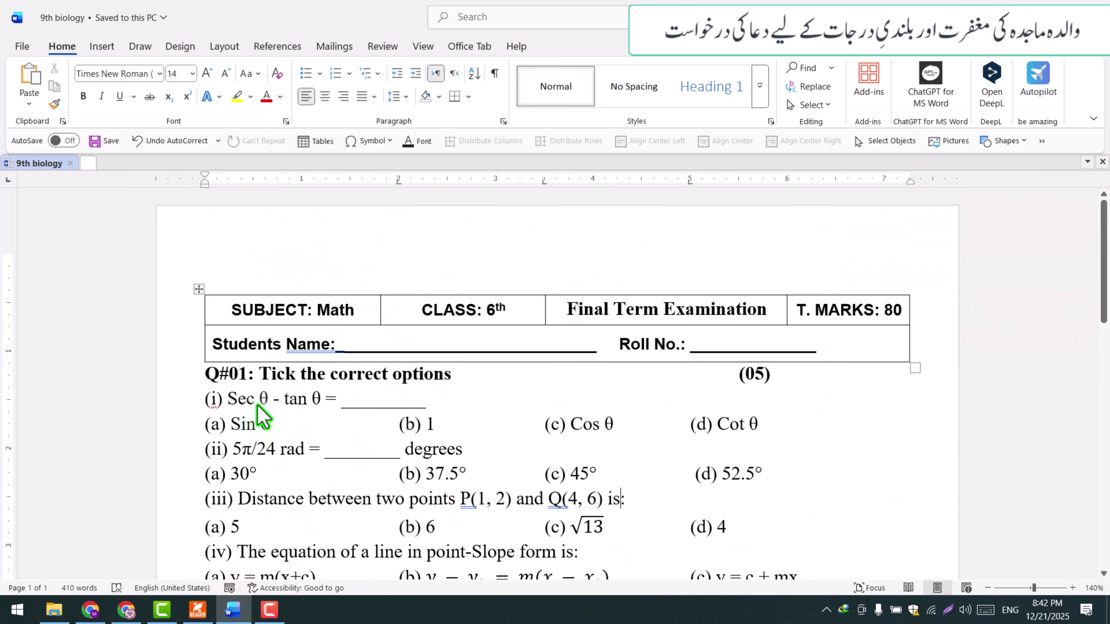
left_click(199, 376)
key("ctrl+shift+End")
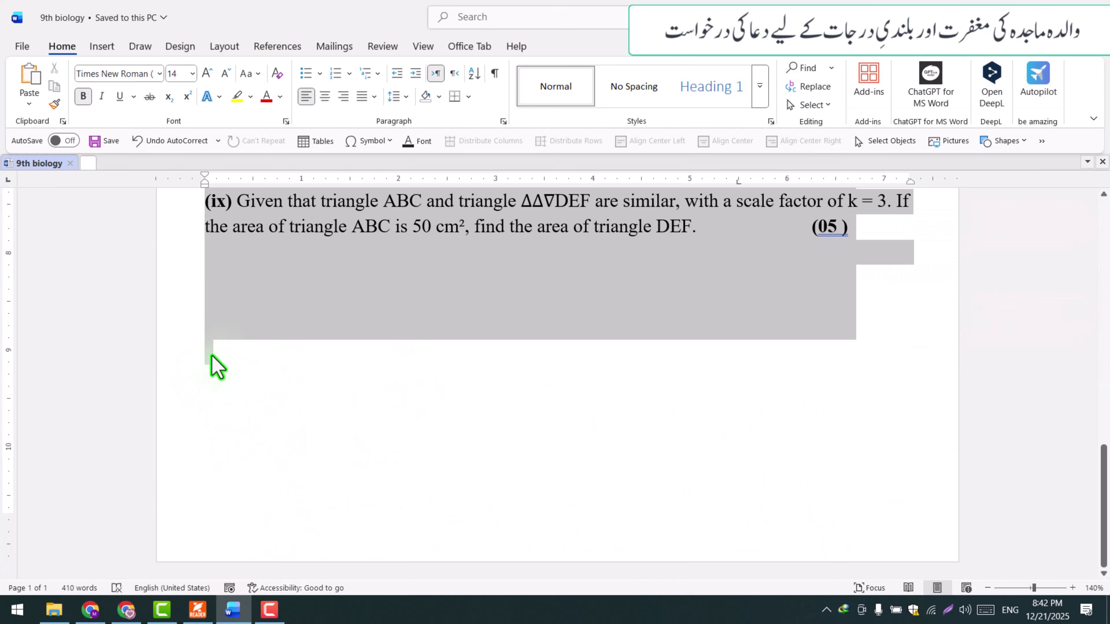
key("Delete")
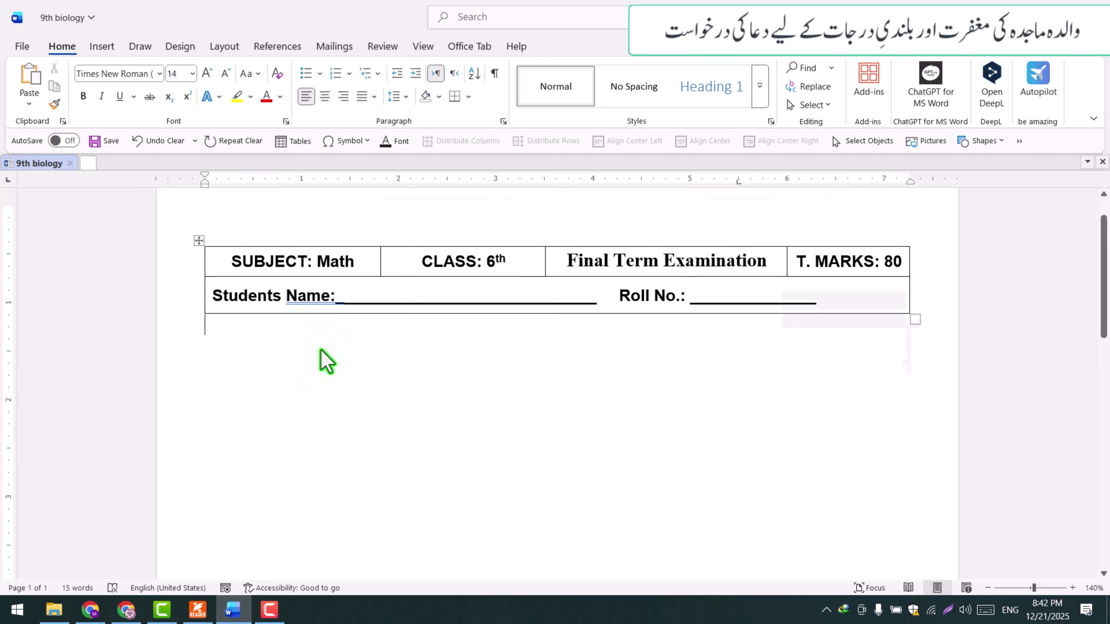
- Paste the copied exam paper below the header table
left_click(35, 74)
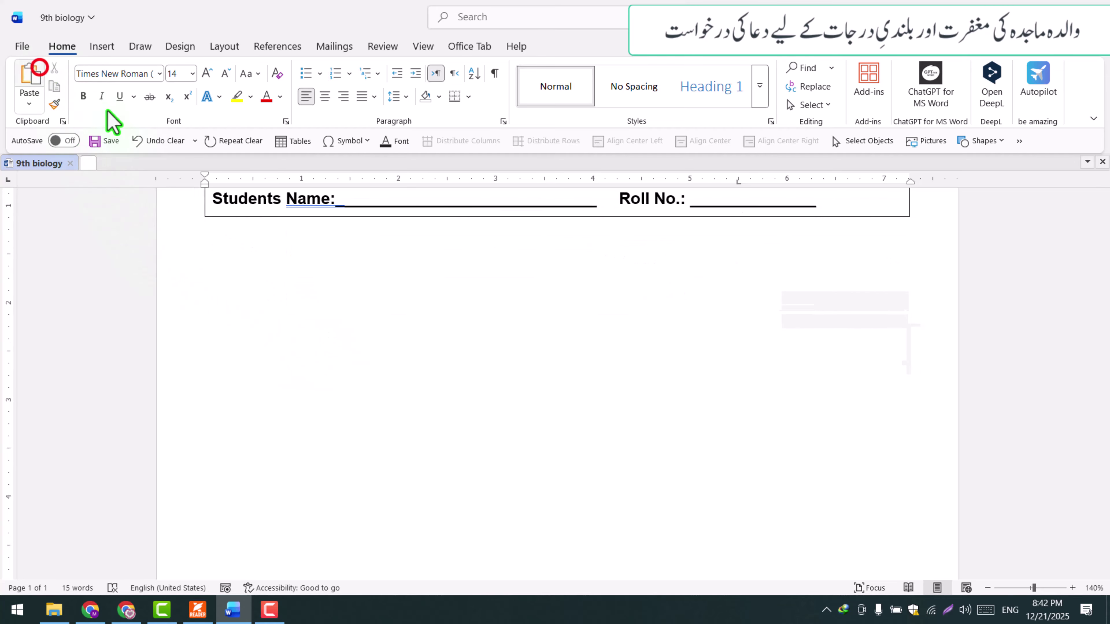
scroll(595, 416, "up", 1)
scroll(617, 445, "up", 8)
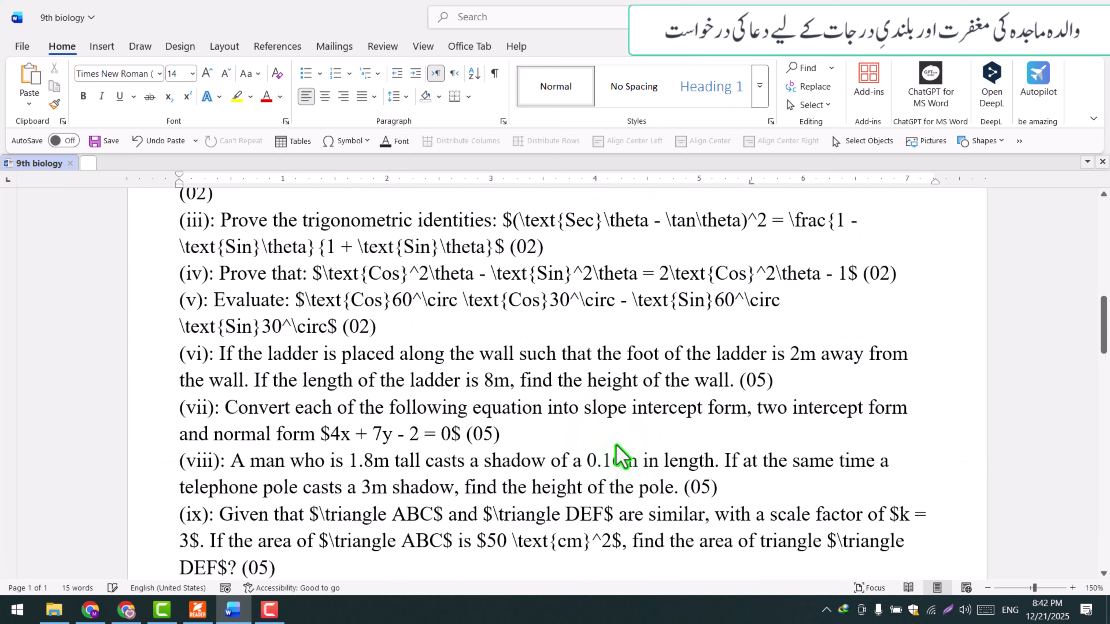
scroll(619, 457, "up", 5)
scroll(619, 457, "up", 2, "ctrl")
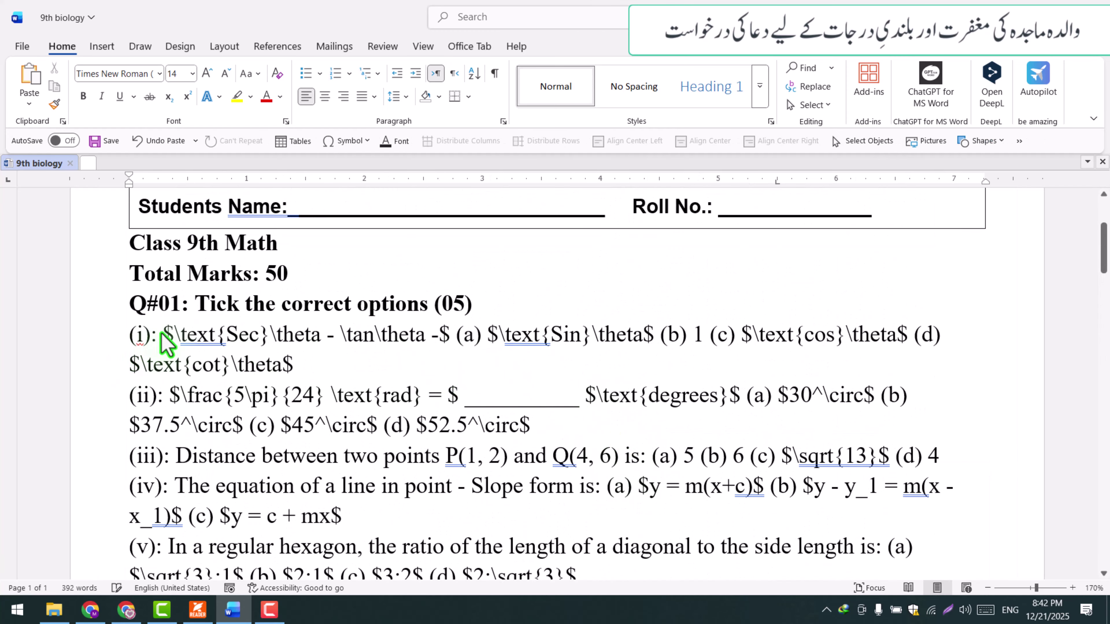
- Compare the pasted equation code of question (i) with the handwritten paper in Foxit PDF Reader, then return to Word
left_click_drag(160, 334, 375, 337)
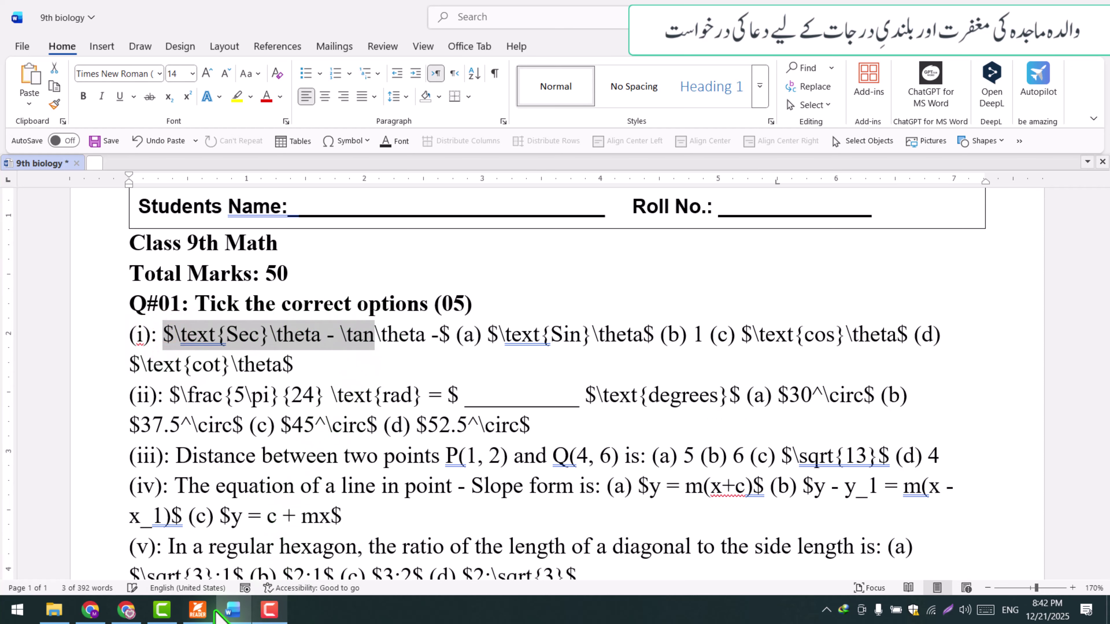
left_click(201, 610)
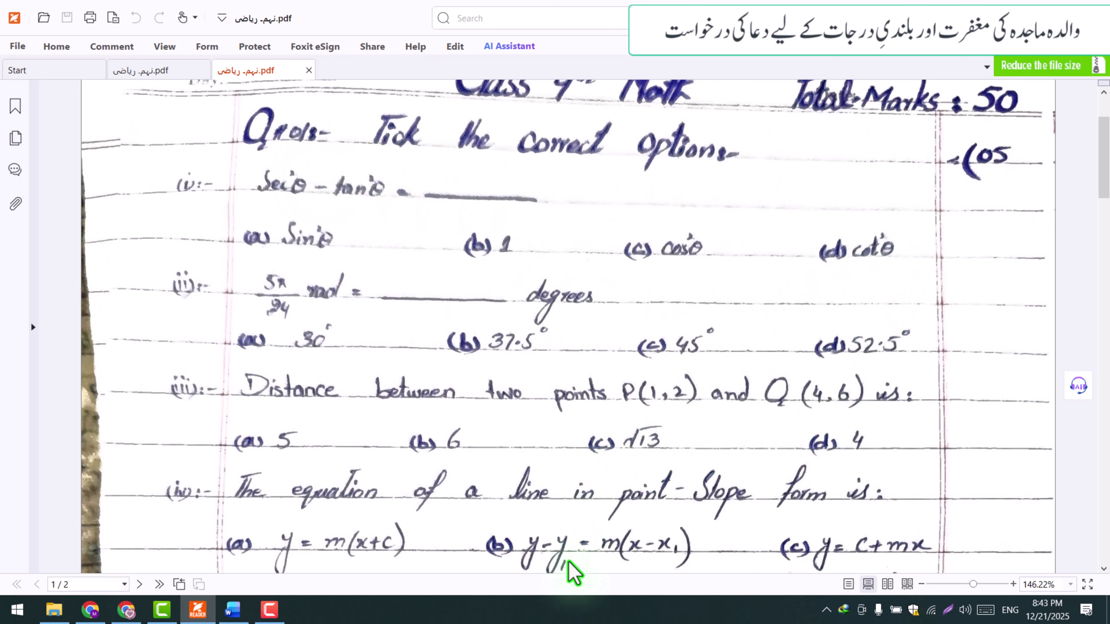
scroll(568, 568, "down", 1)
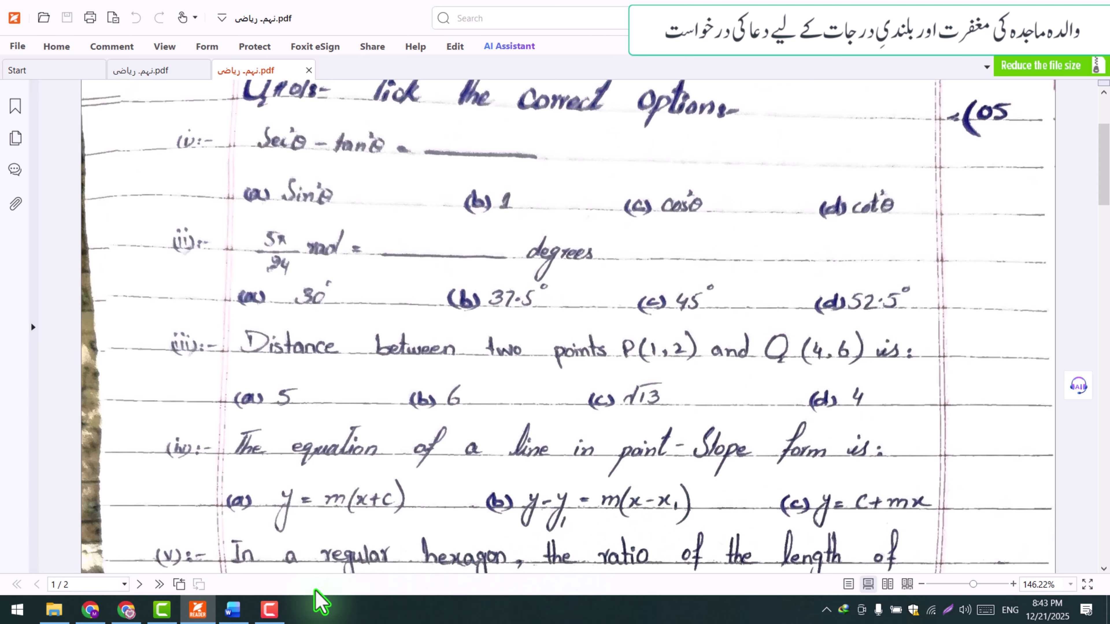
left_click(233, 609)
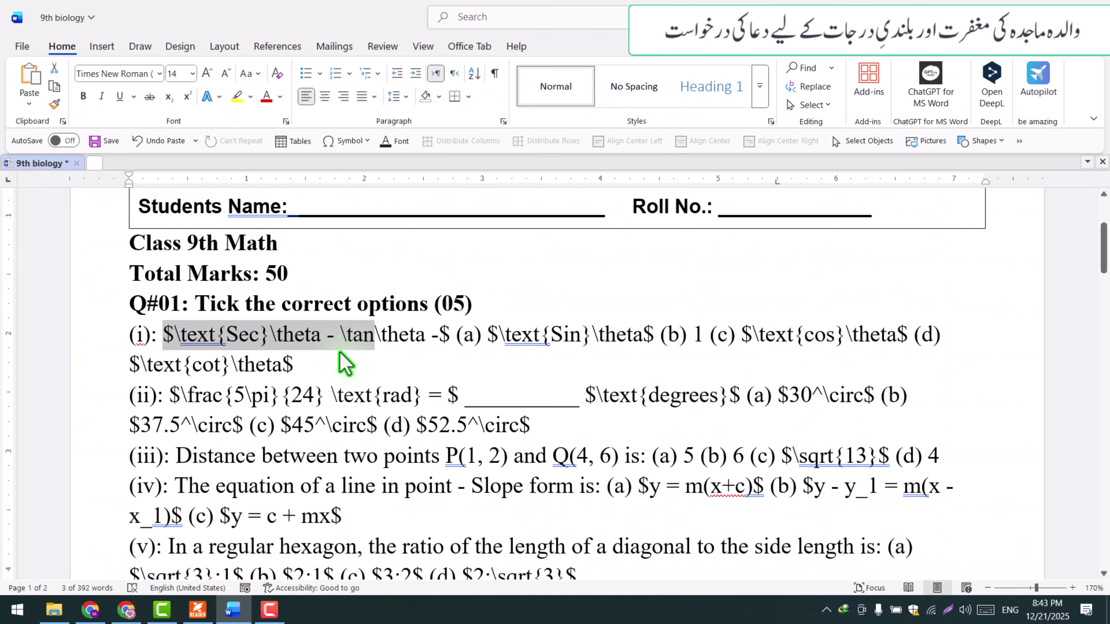
- Switch back to NotebookLM in Chrome, review the transcribed questions and copy the whole response again
left_click(90, 609)
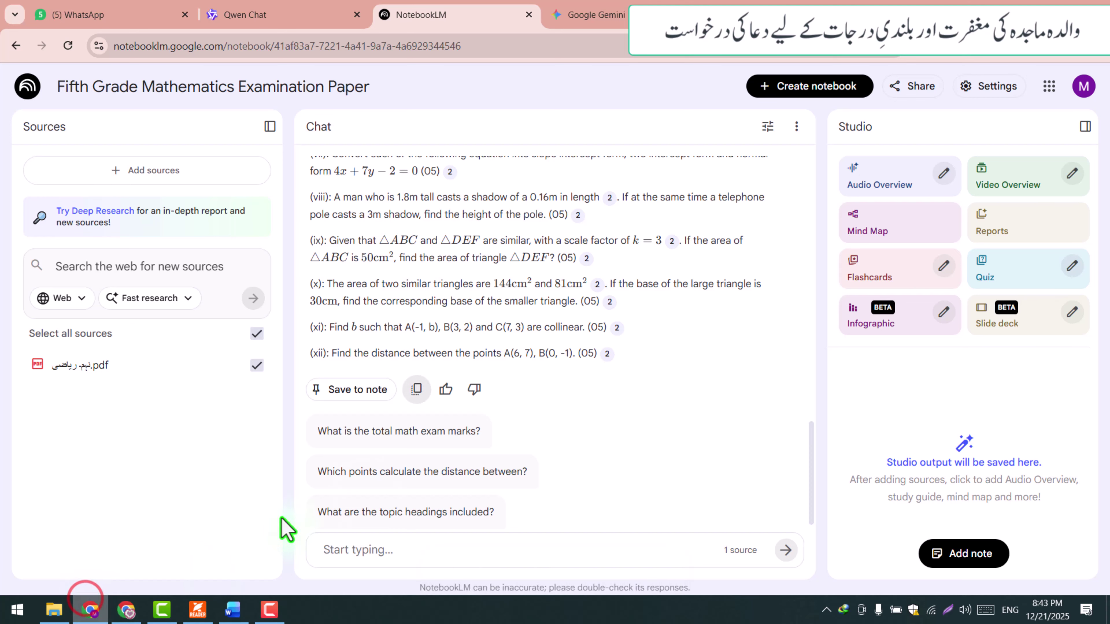
scroll(533, 354, "up", 20)
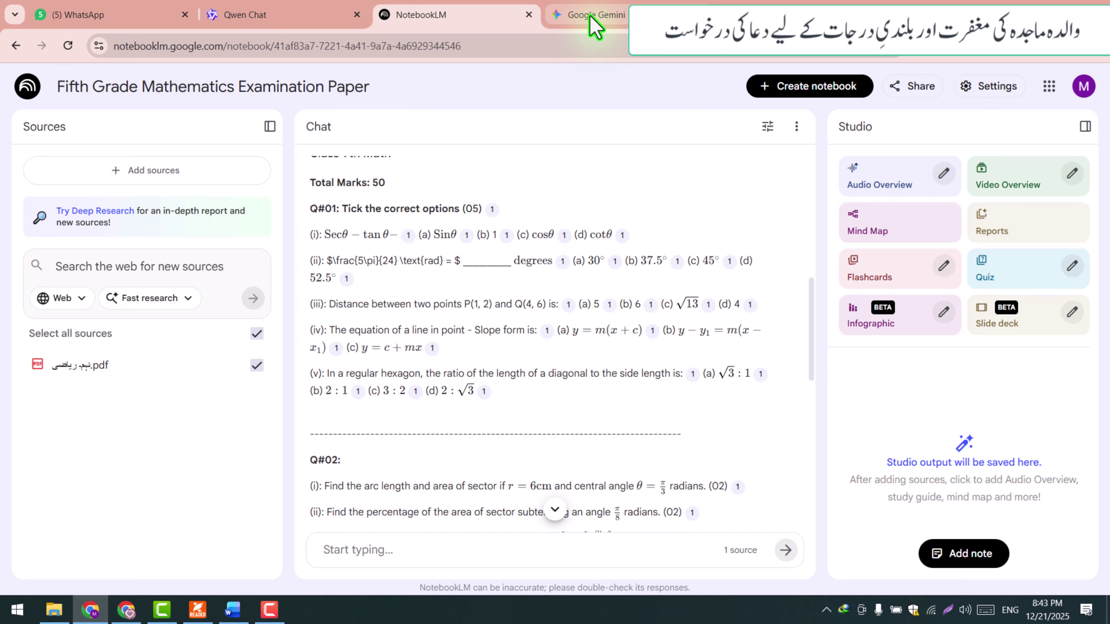
left_click(364, 90)
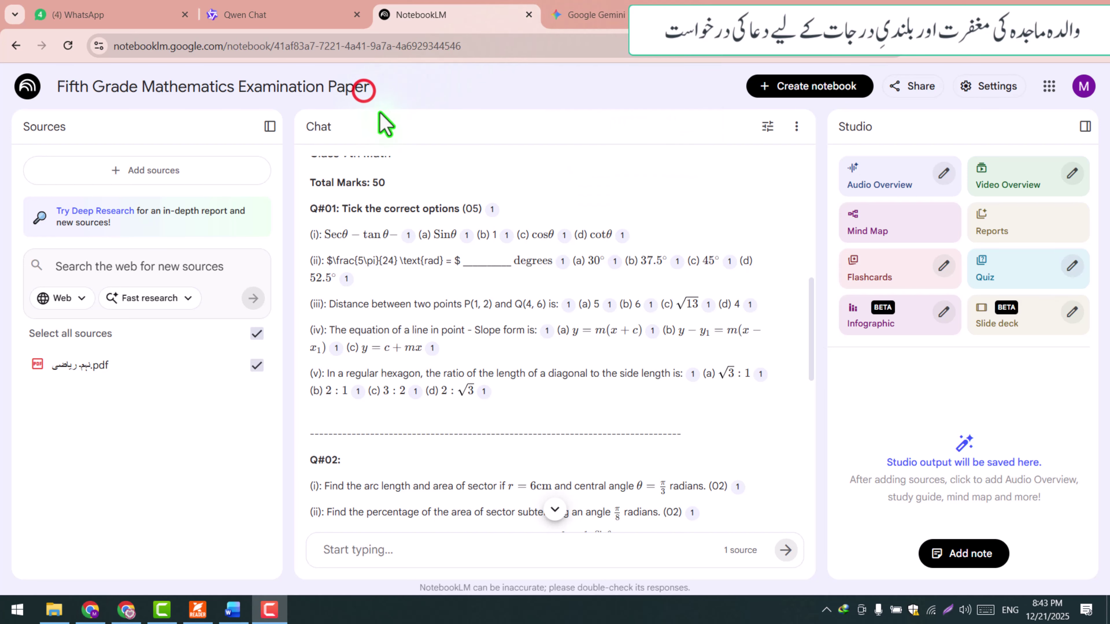
scroll(519, 367, "down", 8)
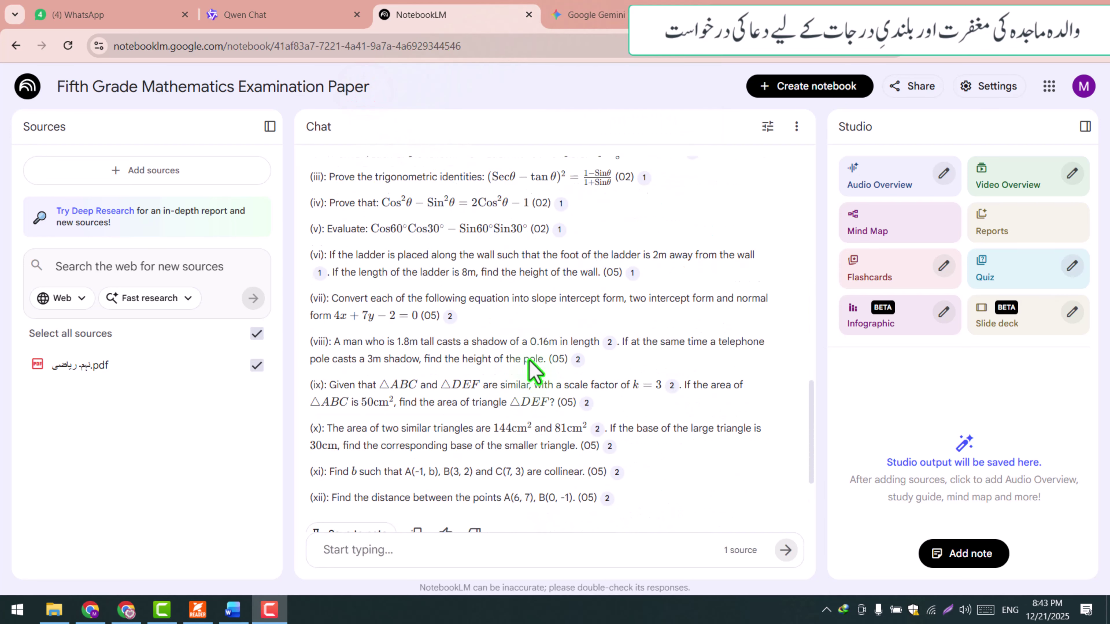
scroll(529, 369, "down", 3)
left_click(416, 368)
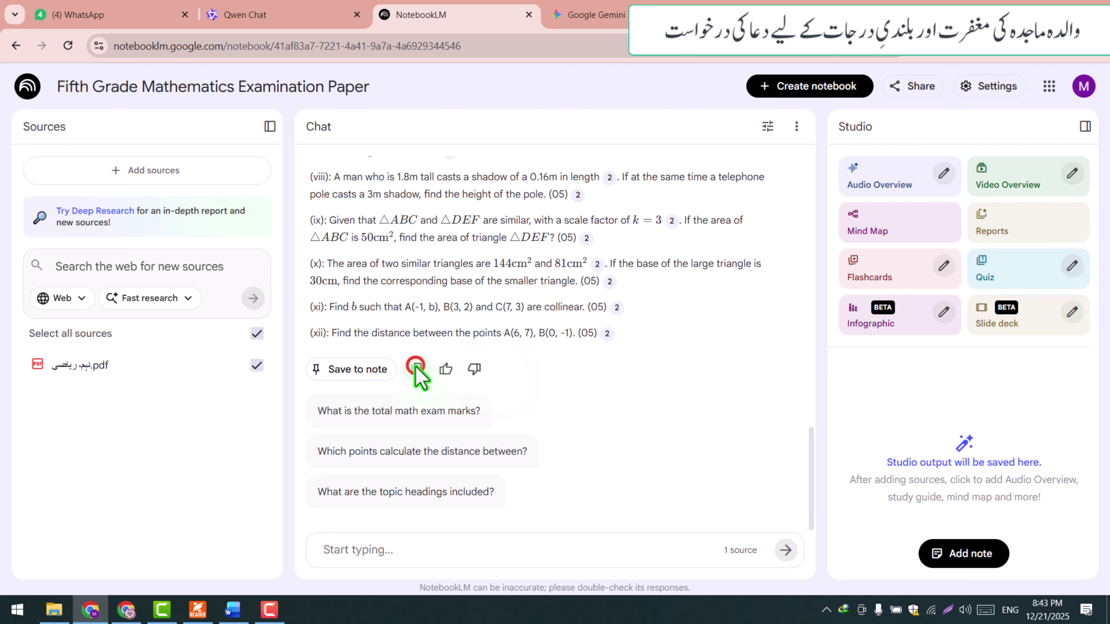
- Switch to Gemini and submit the copied paper with the saved prompt to remove LaTeX formatting and convert math symbols into plain, readable text
left_click(695, 2)
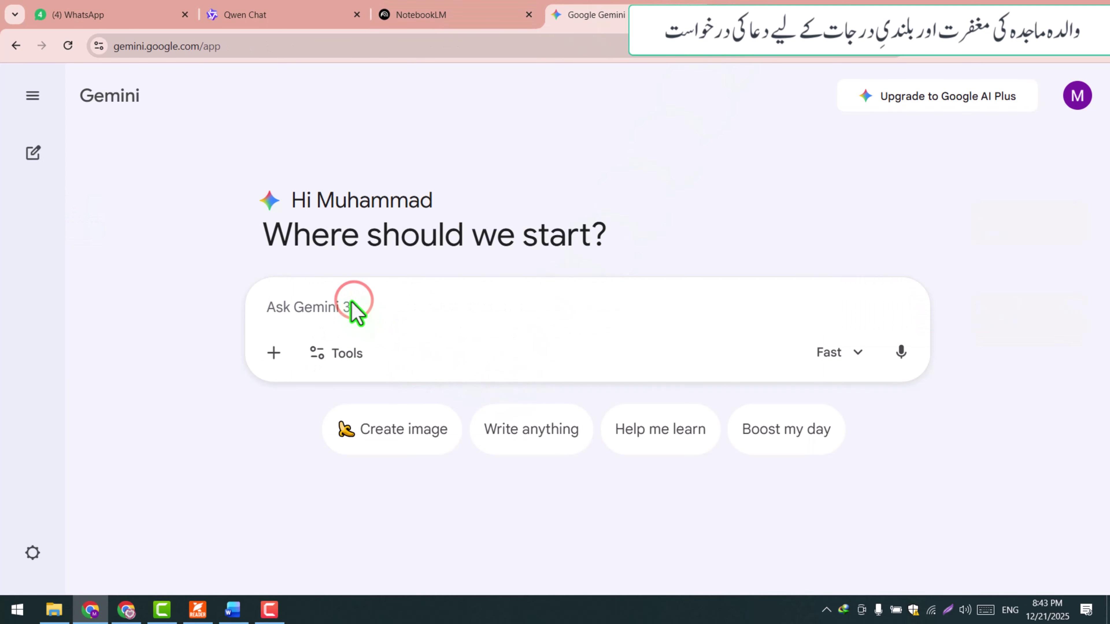
key("ctrl+v")
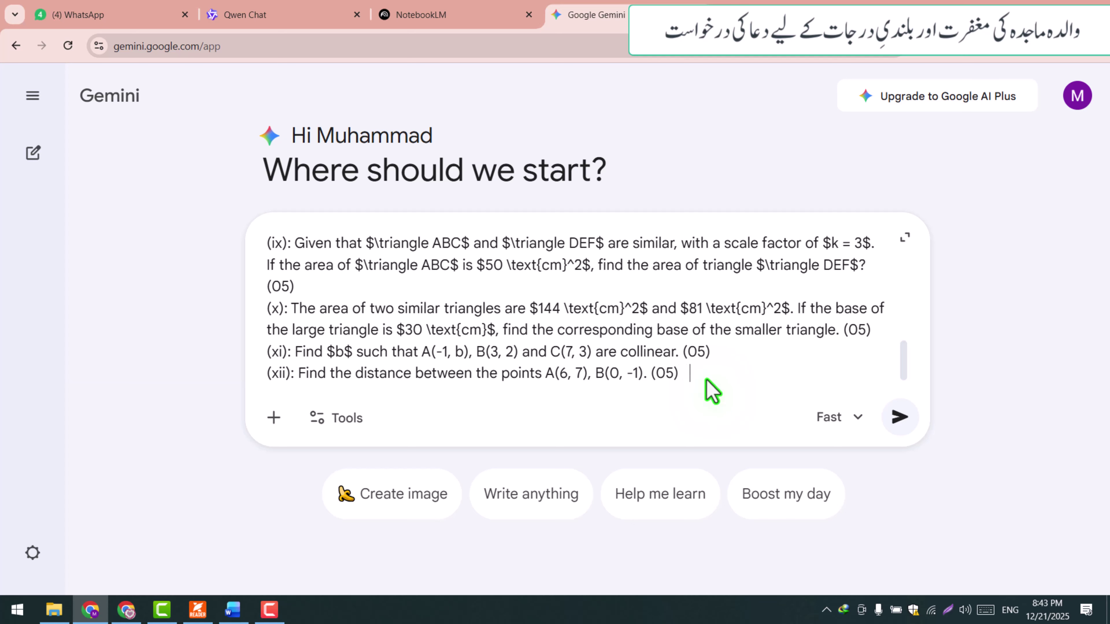
key("super+v")
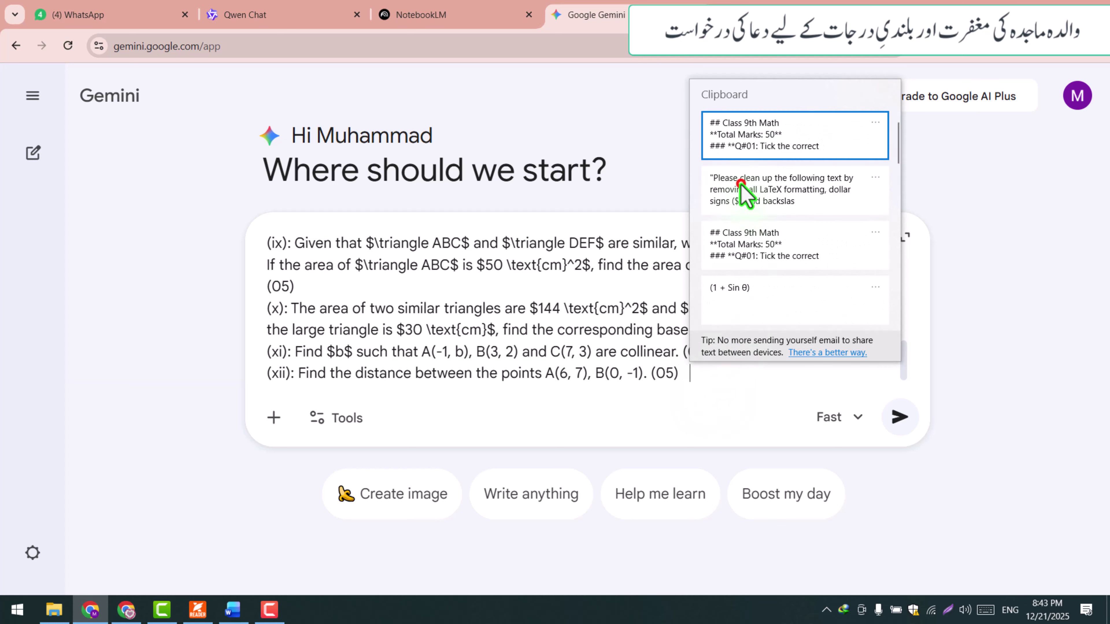
left_click(741, 184)
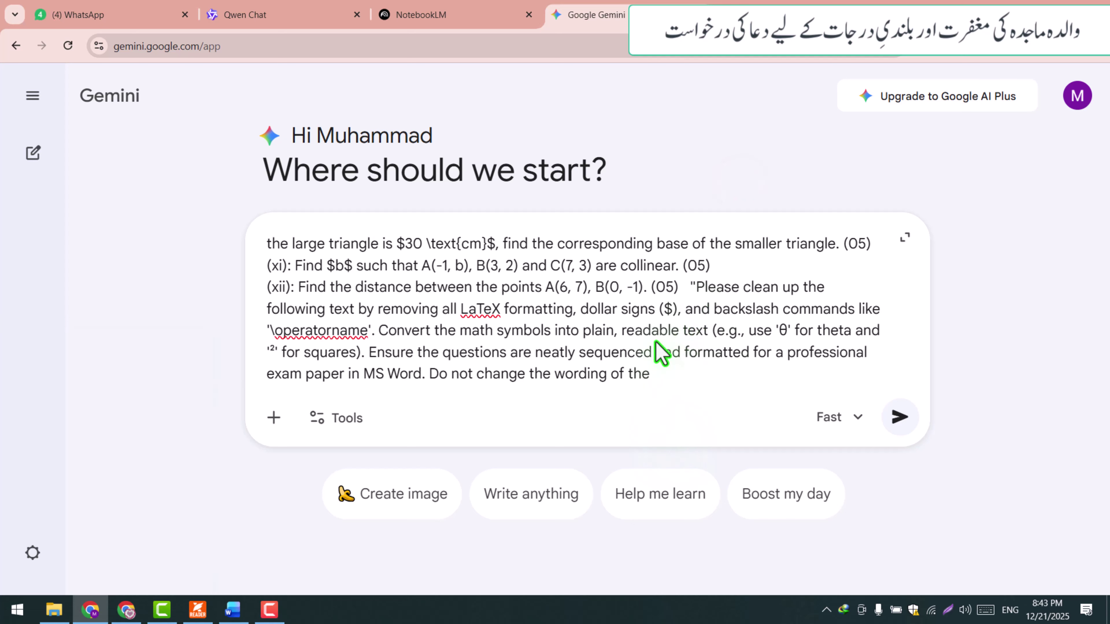
left_click_drag(691, 286, 686, 373)
left_click(895, 420)
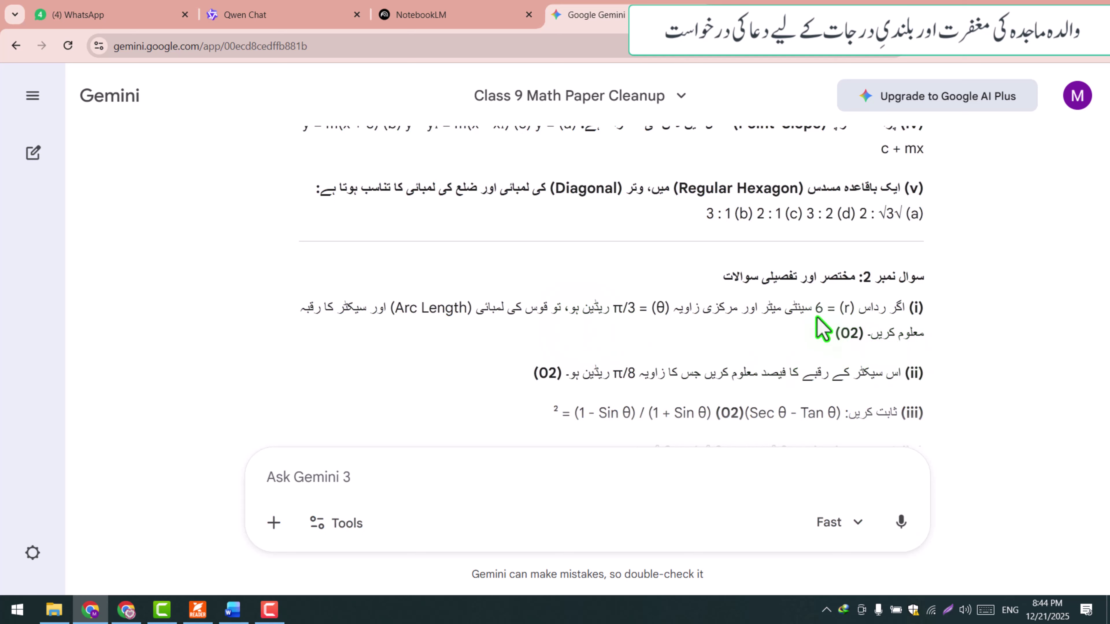
- Review the Urdu version of the paper and ask Gemini in Roman Urdu to provide it in English
scroll(816, 319, "down", 6)
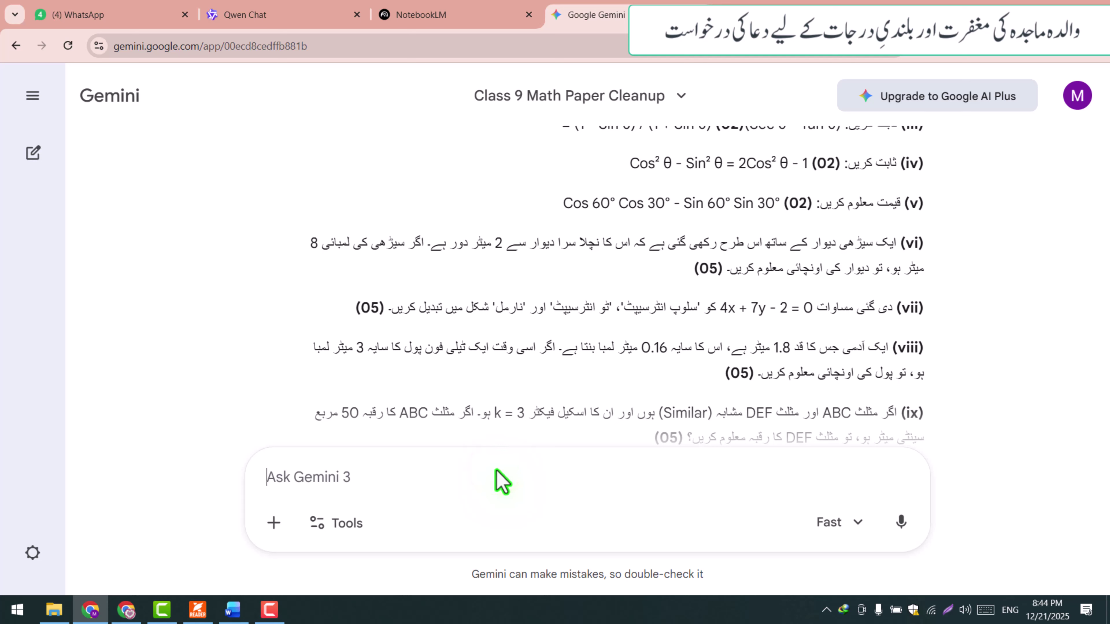
type("HAMY YE PAPER ENGLISH MEIN CHHA")
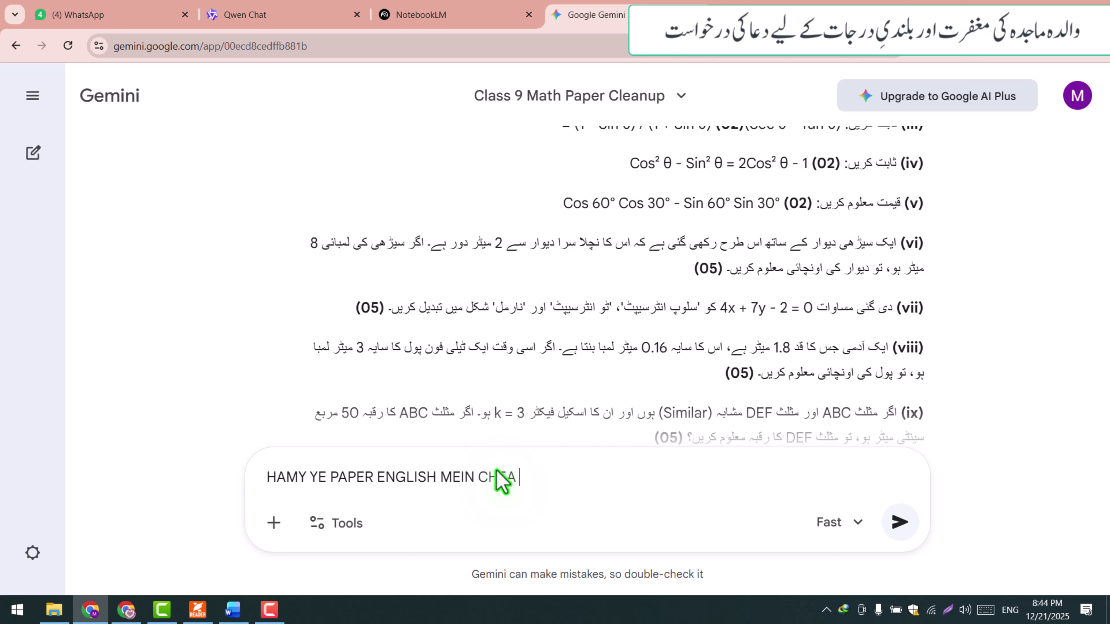
key("Return")
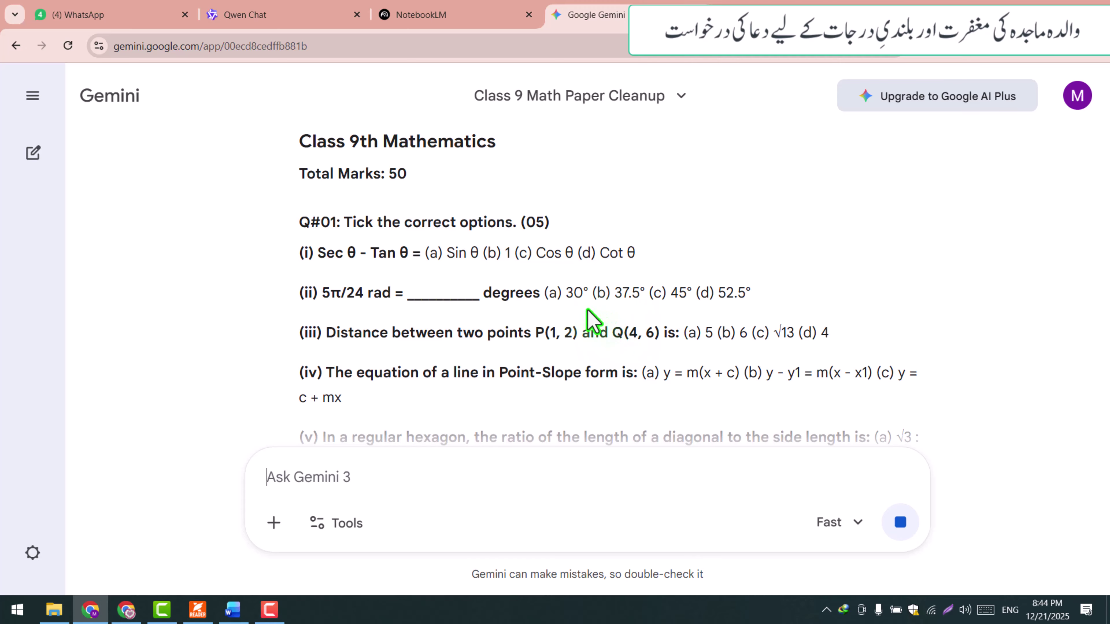
- Copy the English exam paper from the "Class 9th Mathematics" title through question (xii), leaving out the closing answer key remark
left_click_drag(301, 147, 763, 269)
right_click(576, 200)
left_click(590, 215)
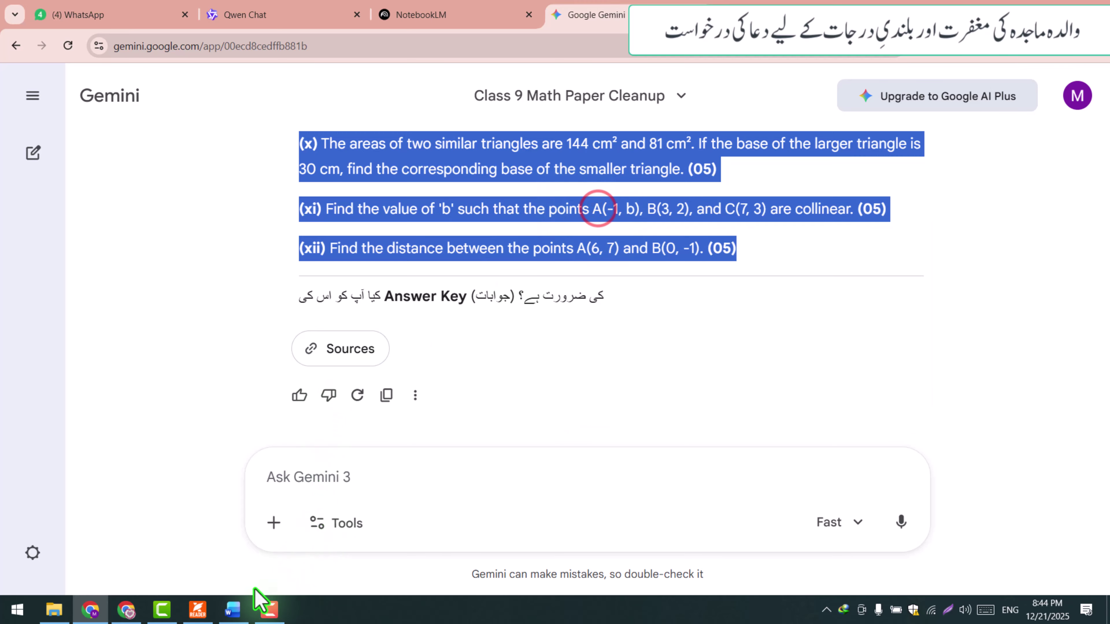
- Switch to the 9th biology document in Word and replace all the text below the header table with the copied English paper
left_click(233, 609)
left_click(250, 285)
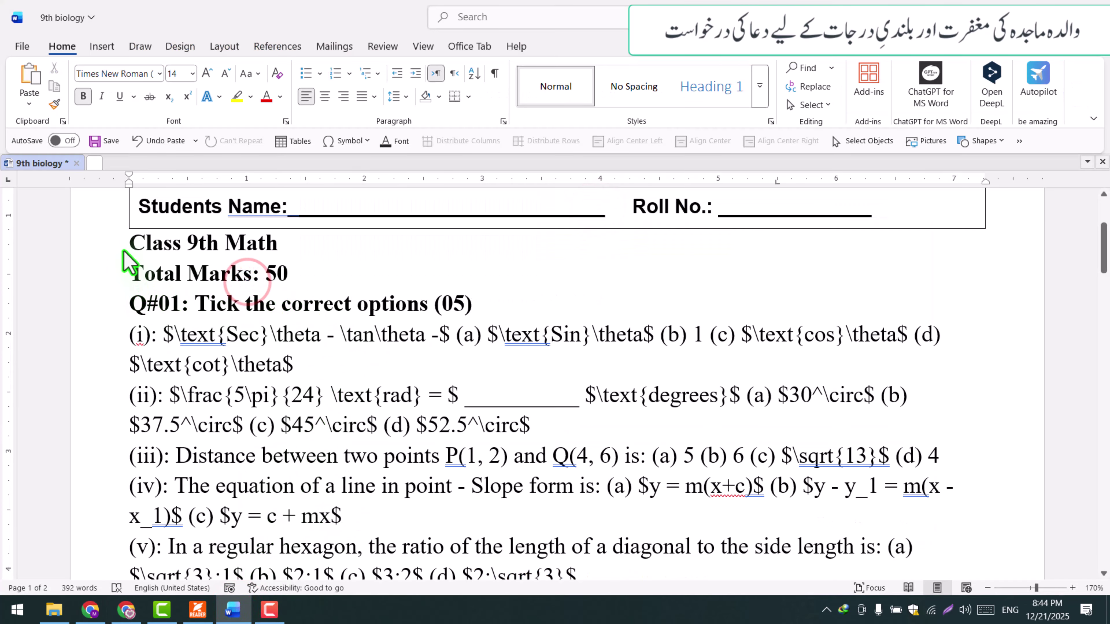
key("ctrl+shift+End")
key("Delete")
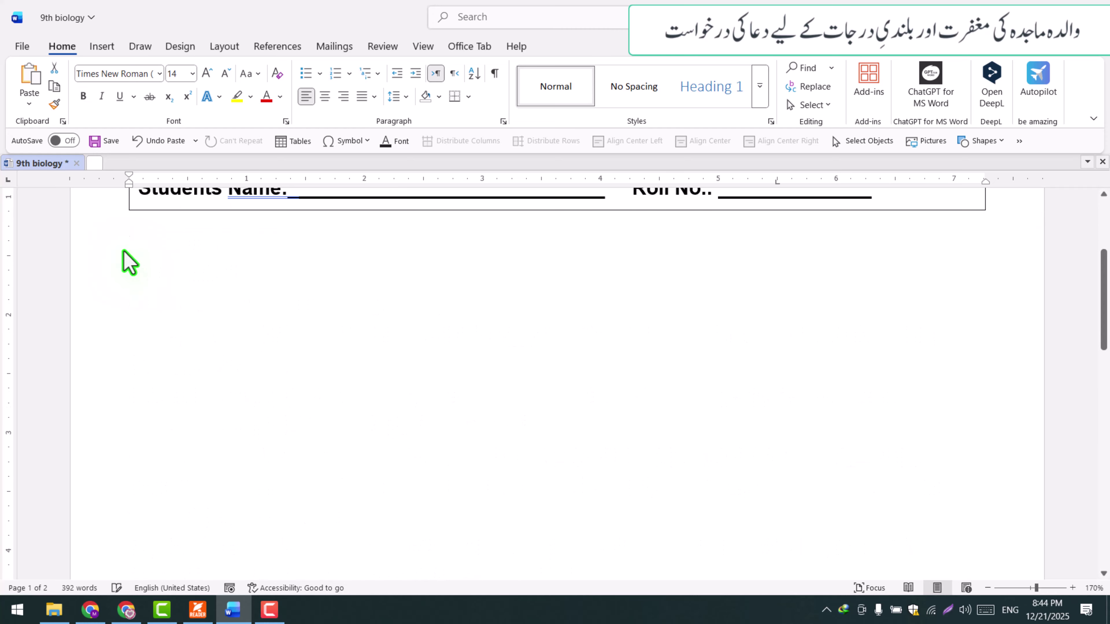
scroll(197, 306, "up", 2)
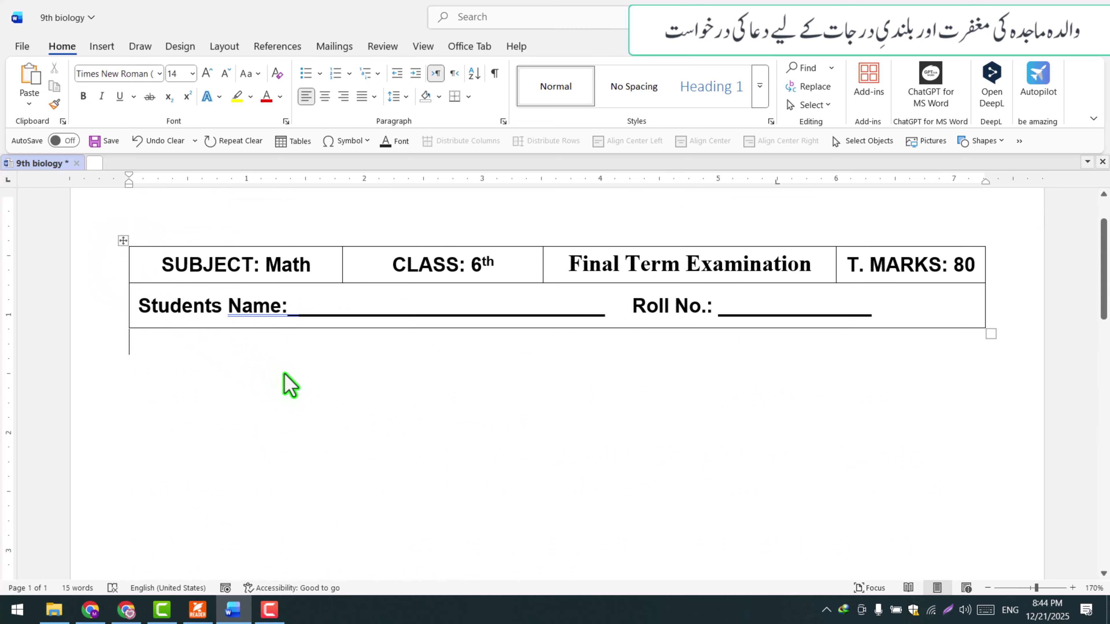
key("ctrl+v")
scroll(349, 345, "up", 10)
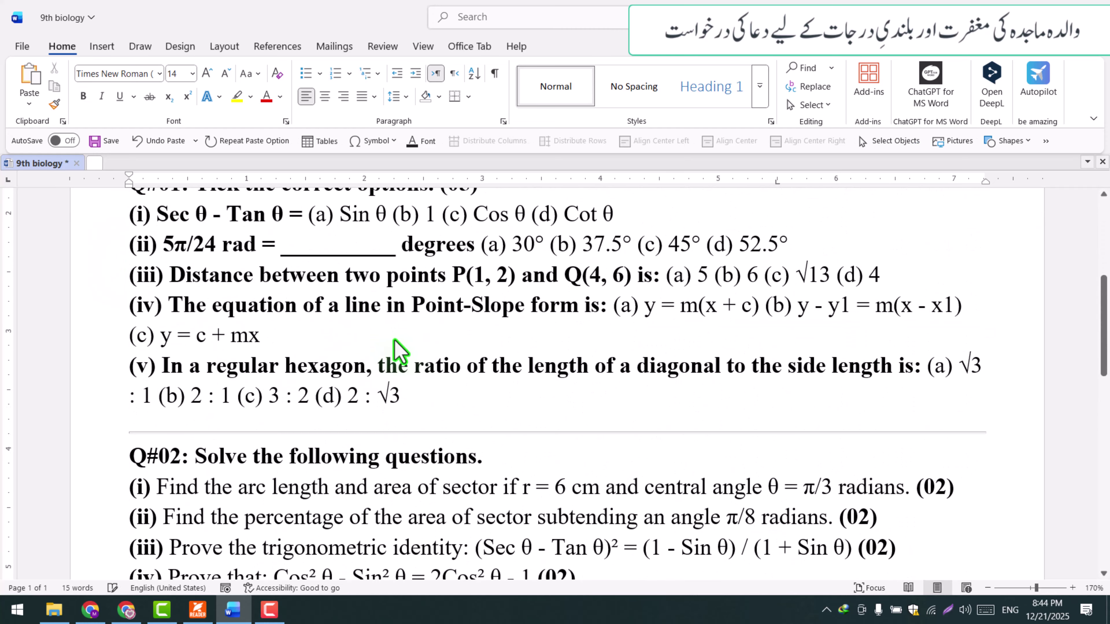
- Compare the pasted Q#01 questions and options with the handwritten paper in Foxit PDF Reader, then return to Word
scroll(436, 350, "down", 3)
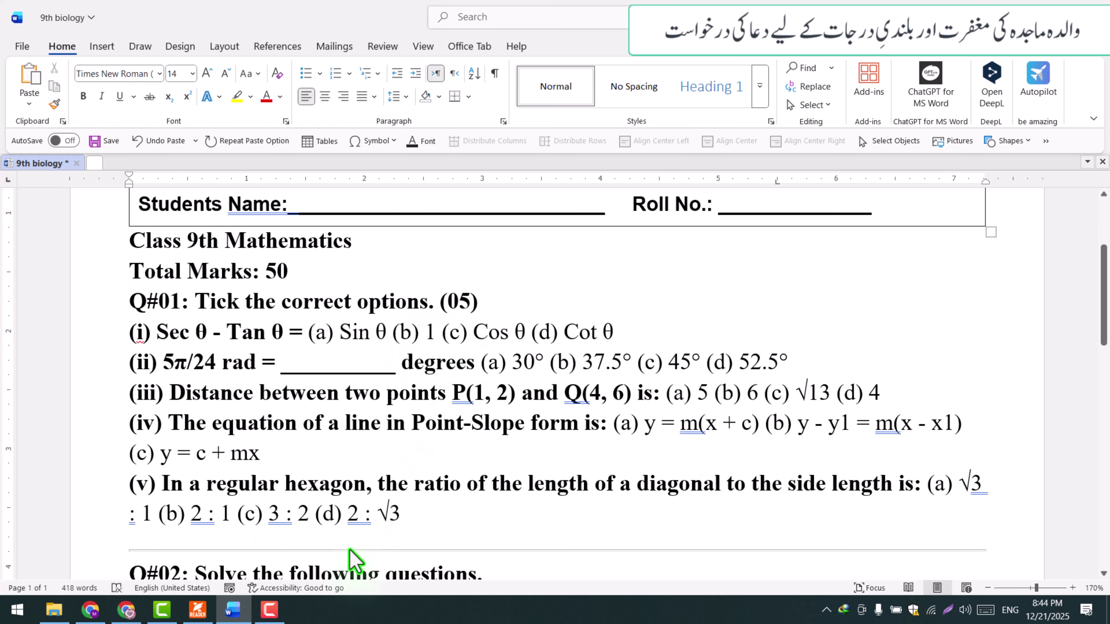
left_click(197, 609)
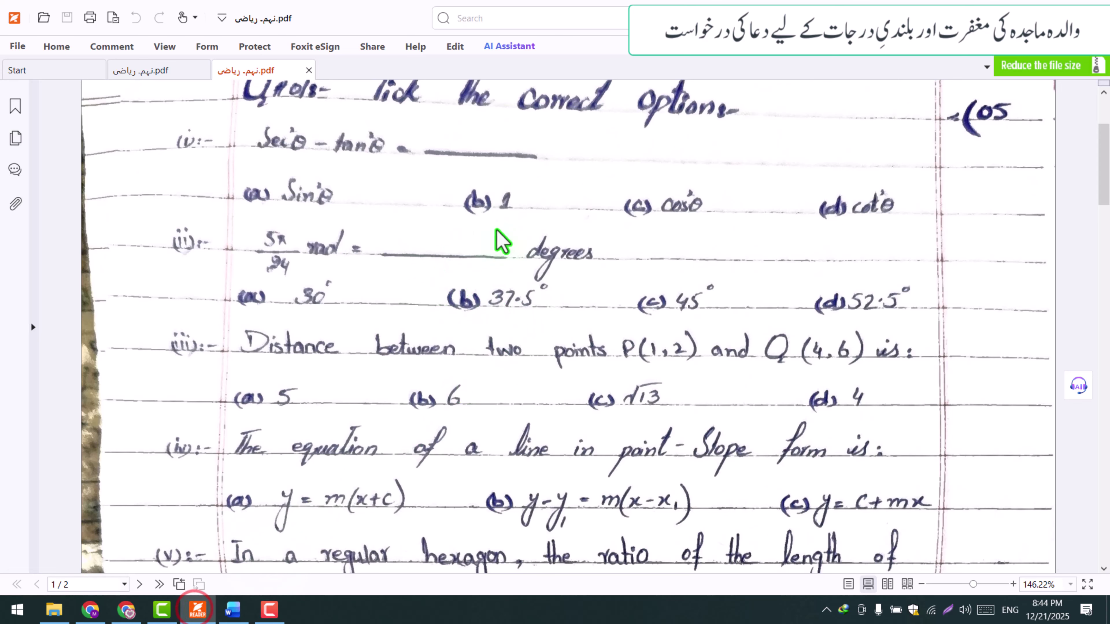
scroll(520, 437, "down", 4)
left_click_drag(568, 273, 577, 328)
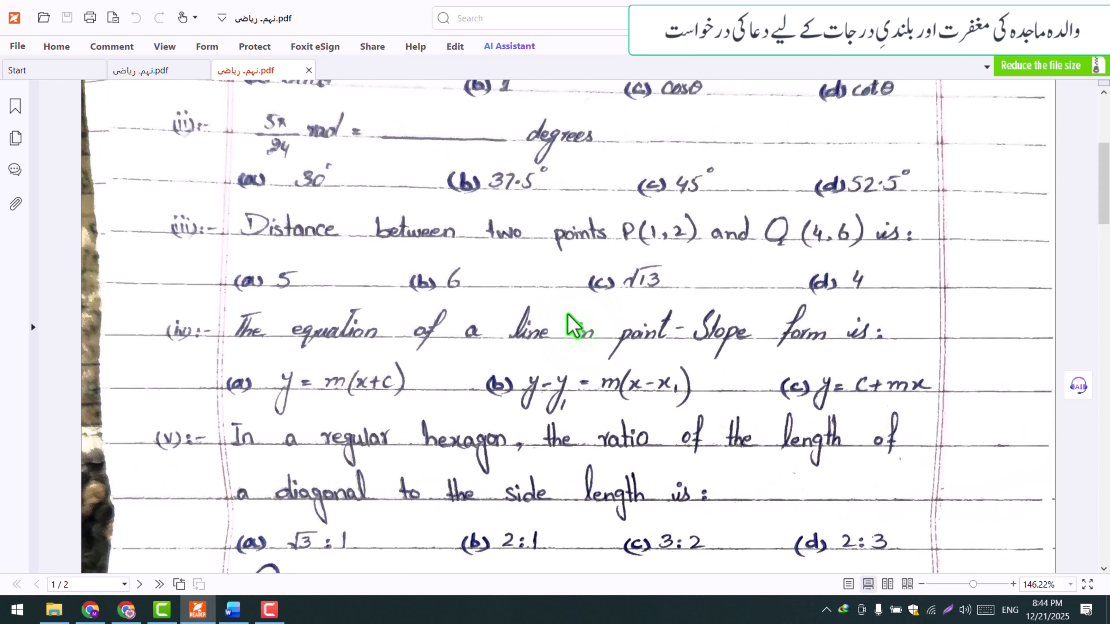
key("alt+Tab")
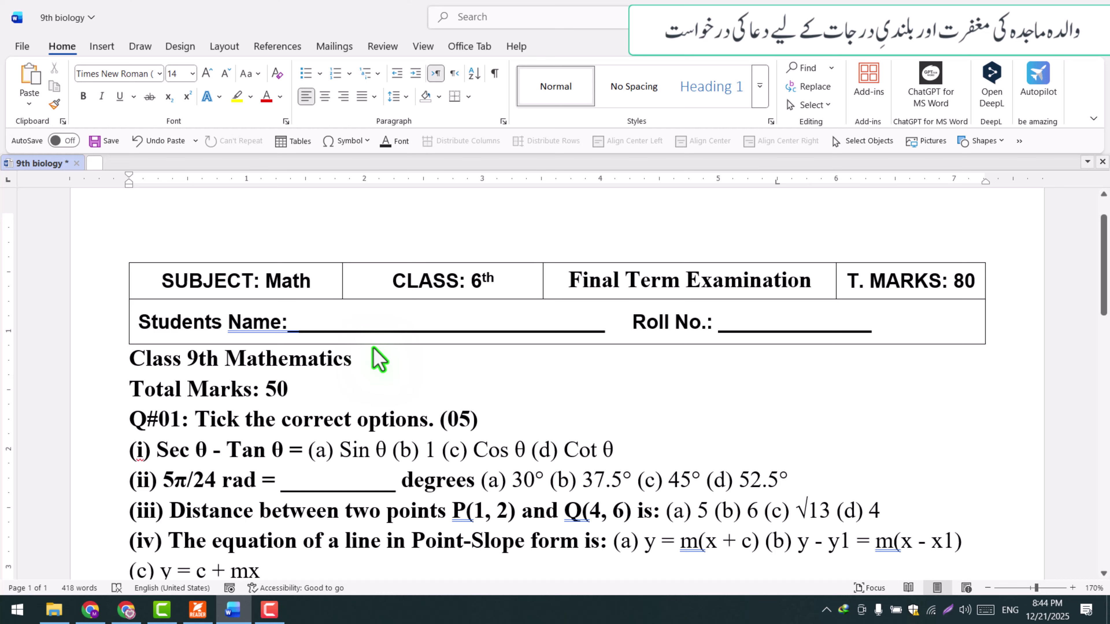
scroll(379, 359, "down", 1)
scroll(377, 340, "down", 2, "ctrl")
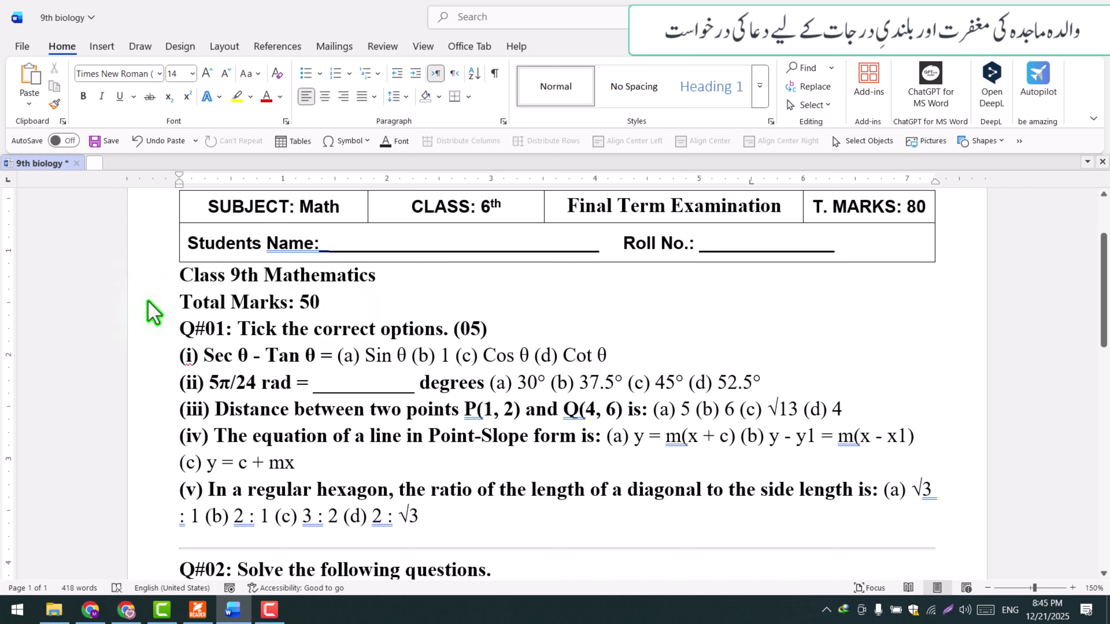
- Set the header table's class to 9th and T. MARKS to 50, and delete the class title and total marks lines below it
double_click(486, 207)
type("9")
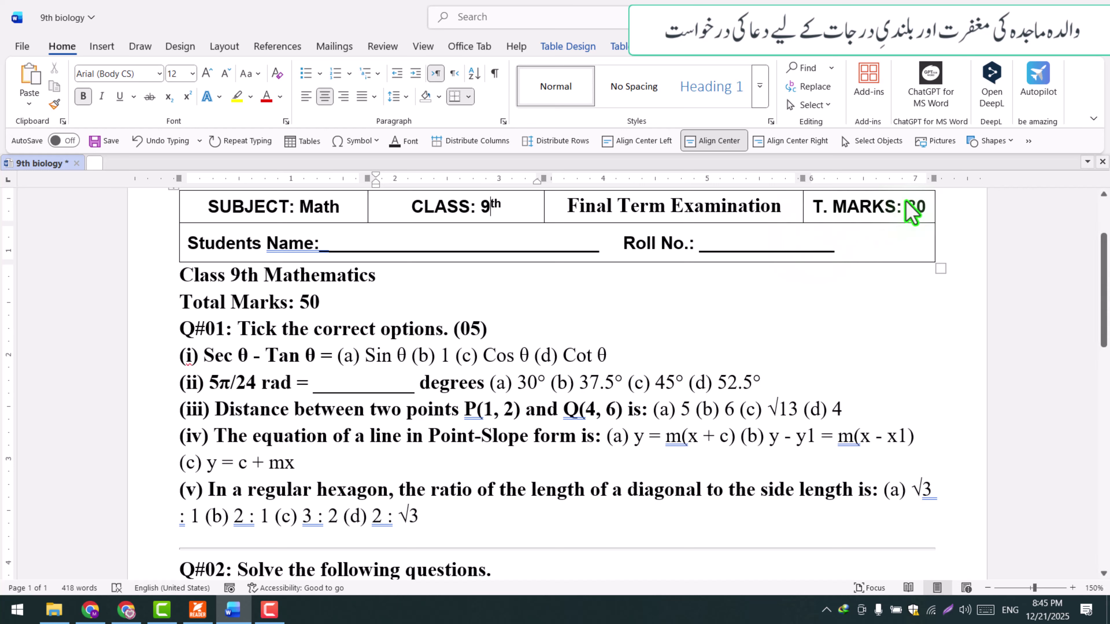
left_click_drag(906, 201, 911, 205)
type("5")
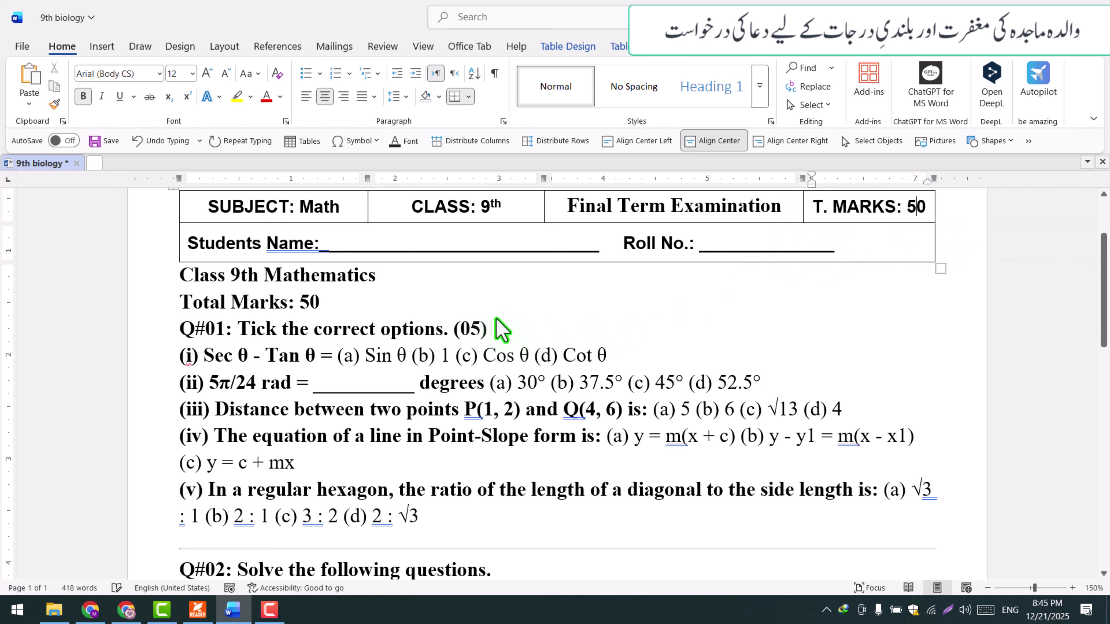
left_click_drag(324, 301, 157, 265)
key("Delete")
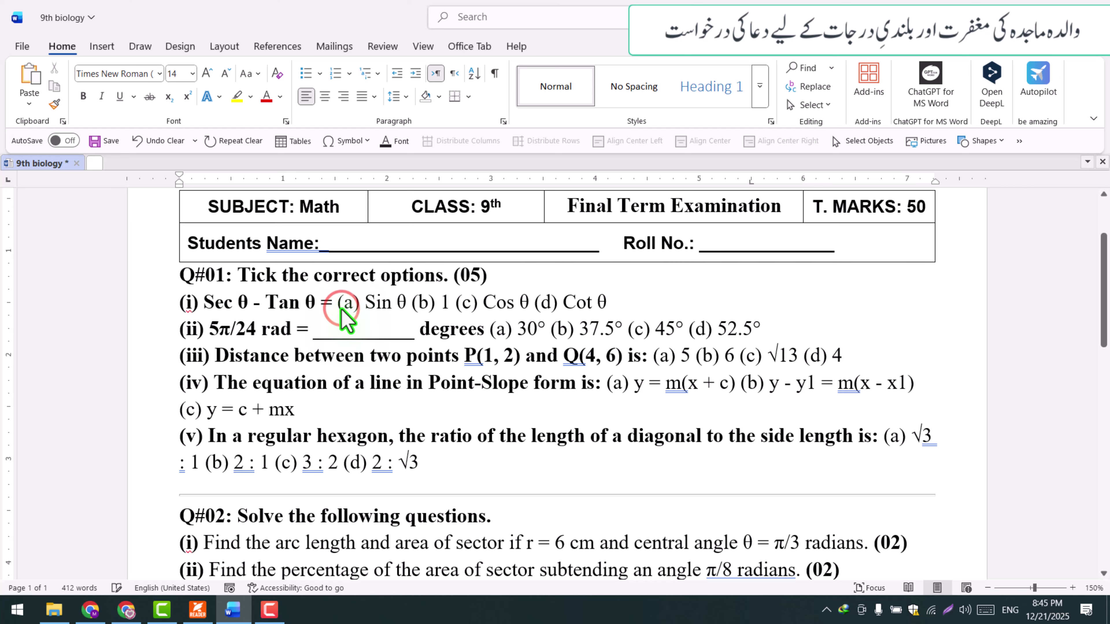
- Move the answer options of Q#01 questions (i) to (v) onto their own line below each question
key("Return")
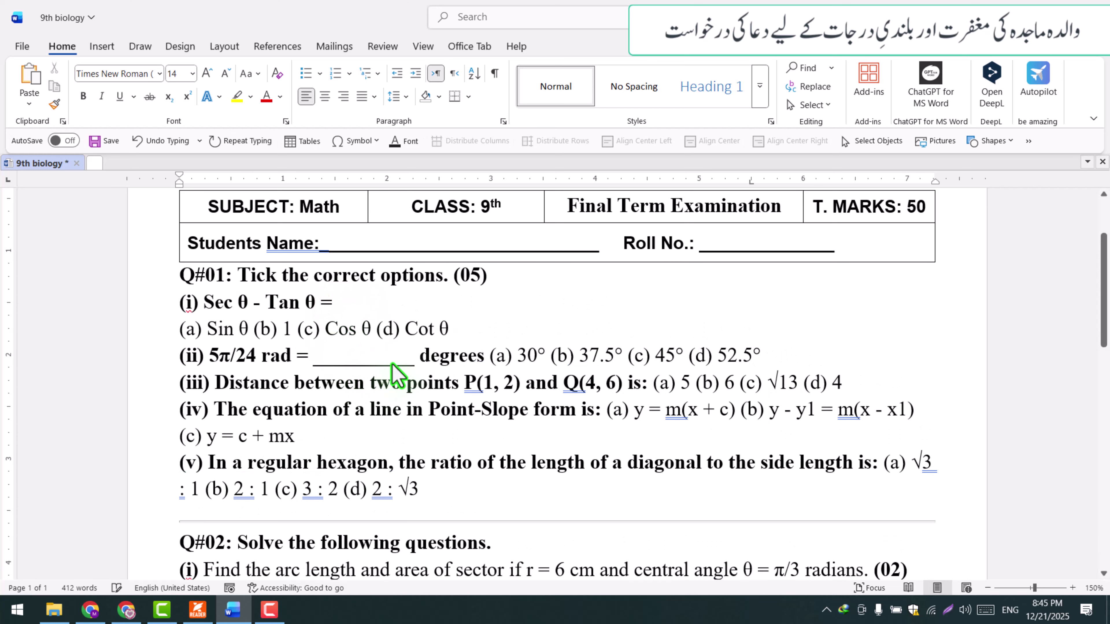
left_click(491, 355)
key("Return")
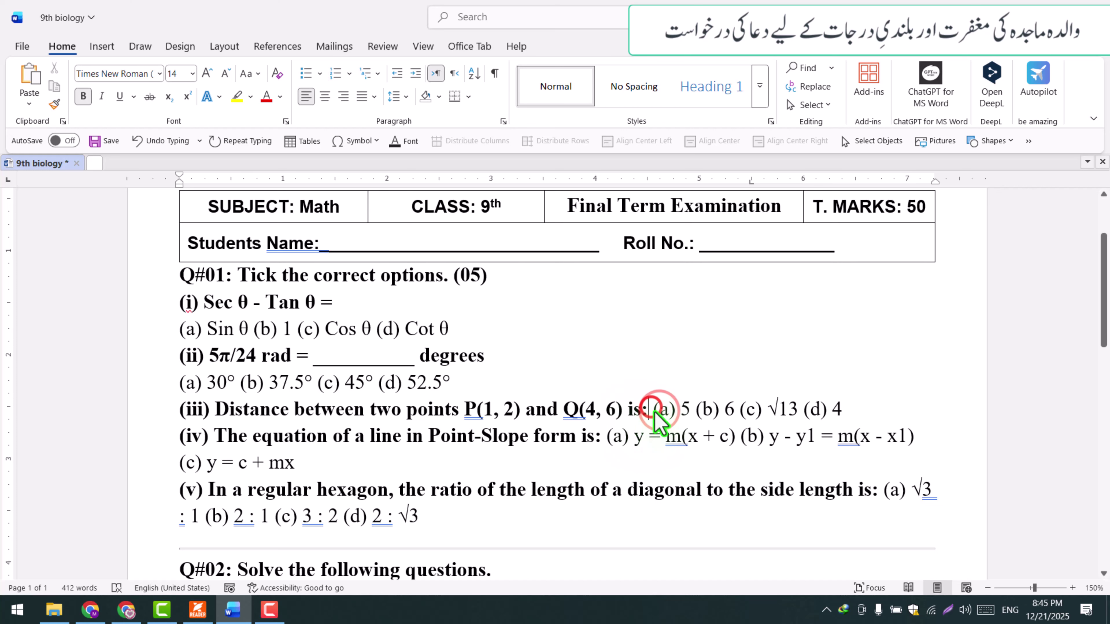
key("Return")
scroll(655, 417, "down", 3)
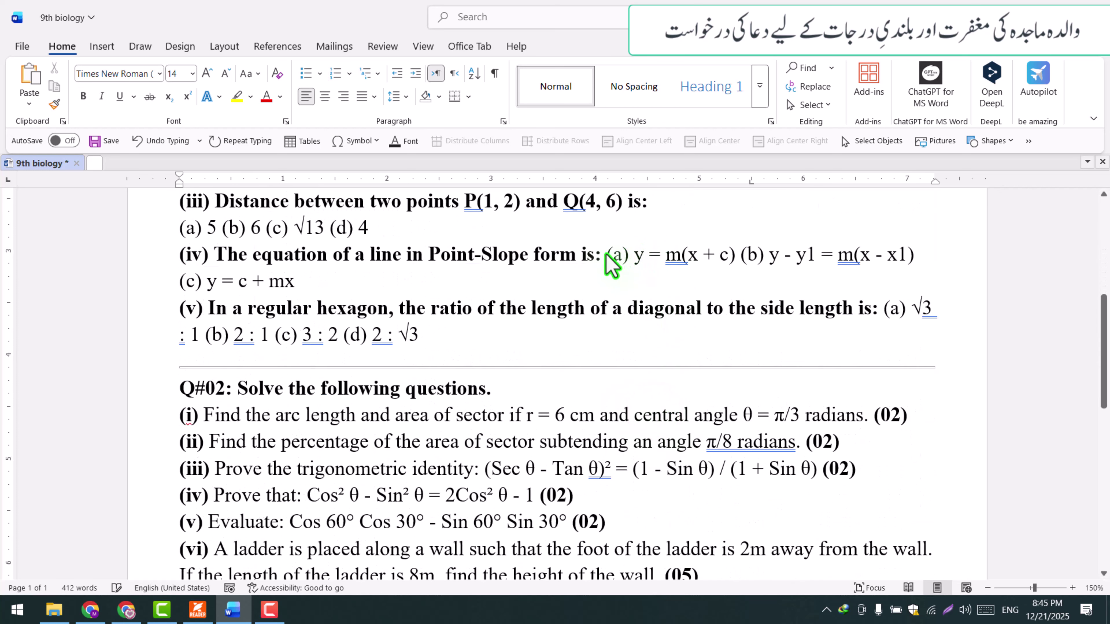
key("Return")
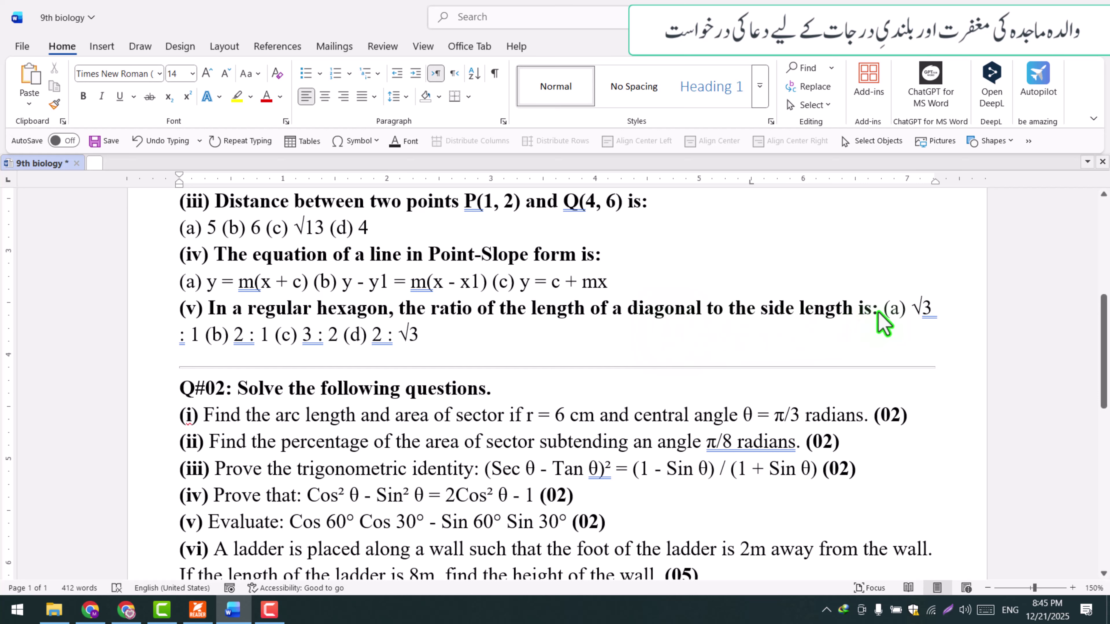
left_click(881, 309)
key("Return")
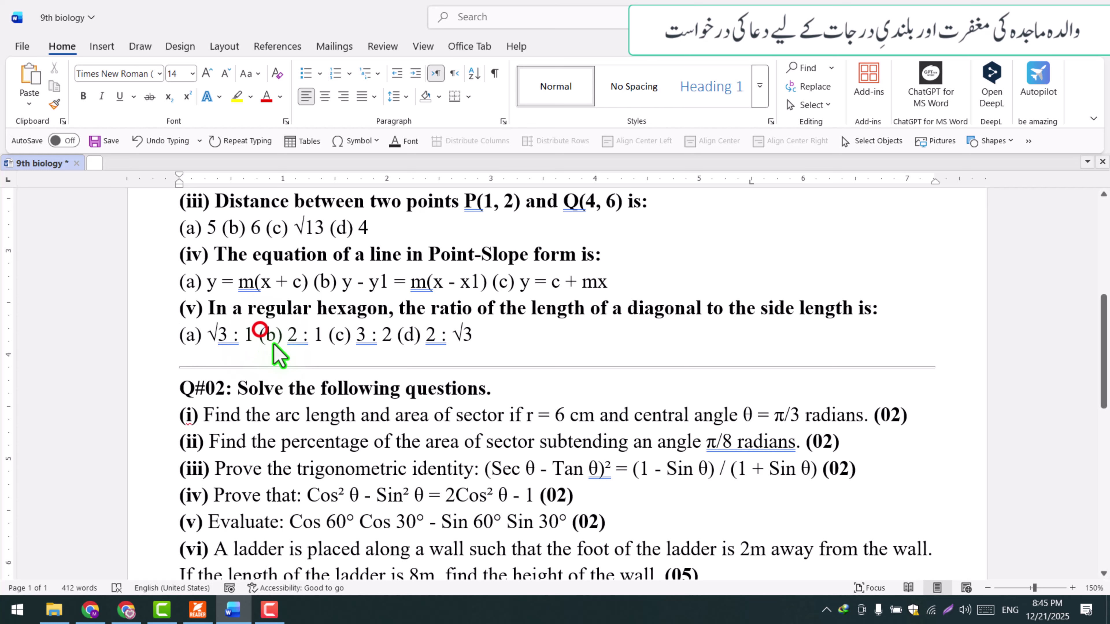
- Separate options (a) to (d) of question (v) with tabs and remove the custom tab stop at about 5.5 inches from that line
key("Tab")
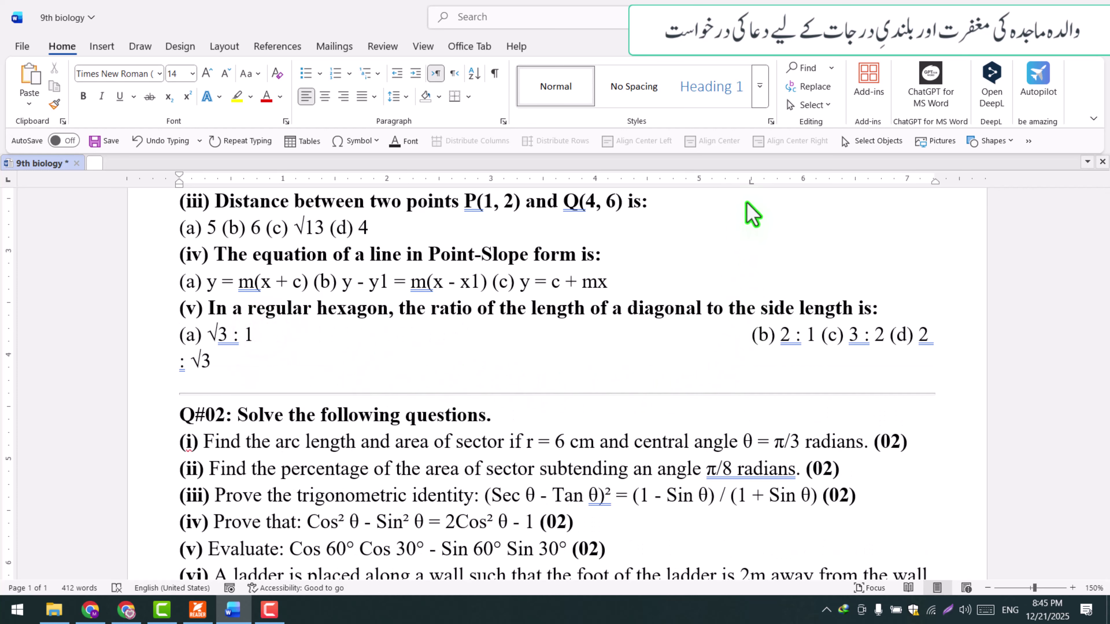
left_click_drag(751, 182, 739, 284)
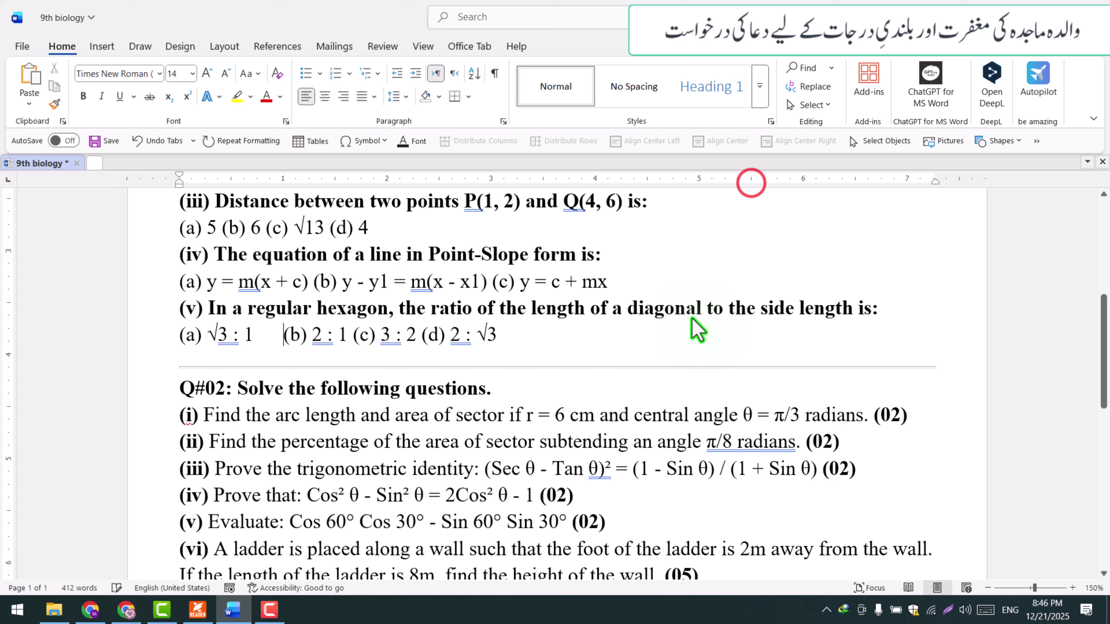
left_click(355, 336)
key("Tab")
left_click(454, 336)
key("Tab")
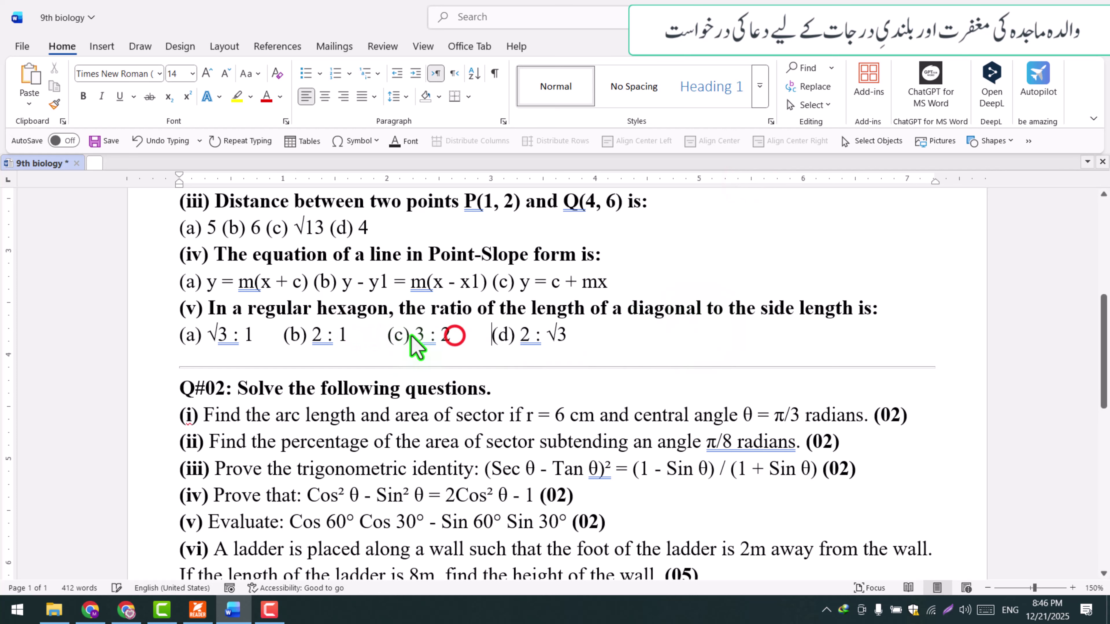
- Convert the tab-separated options line of question (v) into a one-row table with four columns
left_click(119, 332)
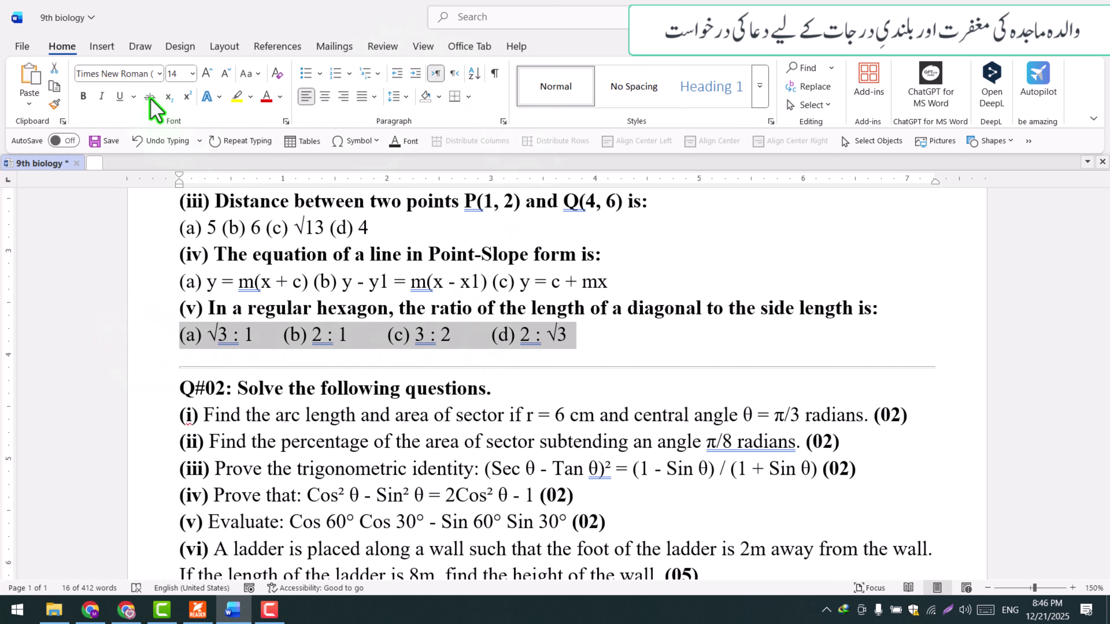
left_click(102, 43)
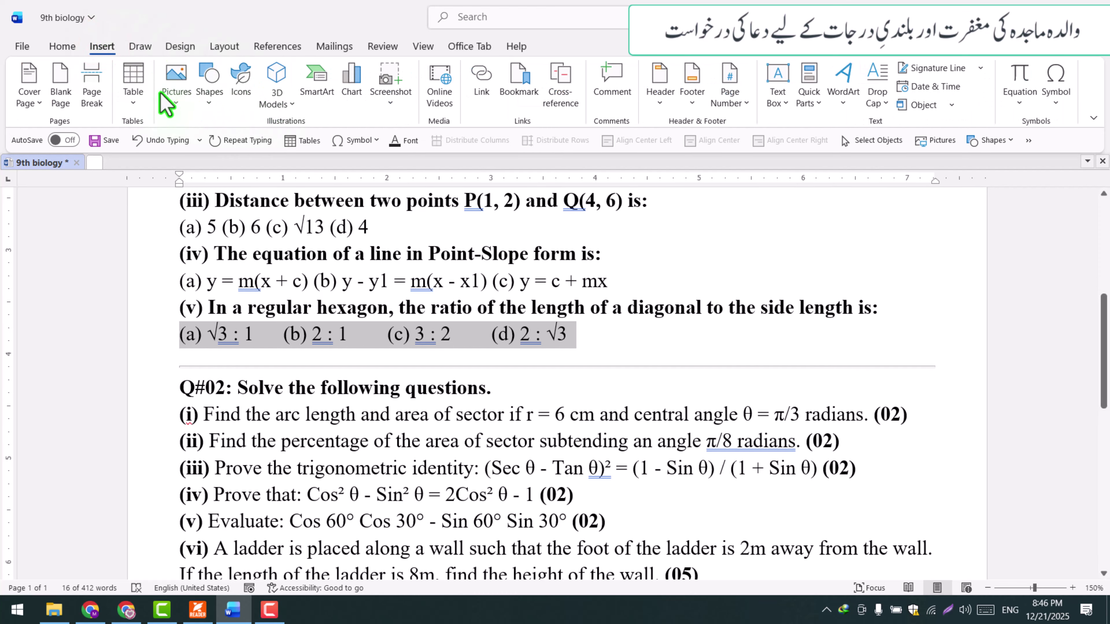
left_click(119, 89)
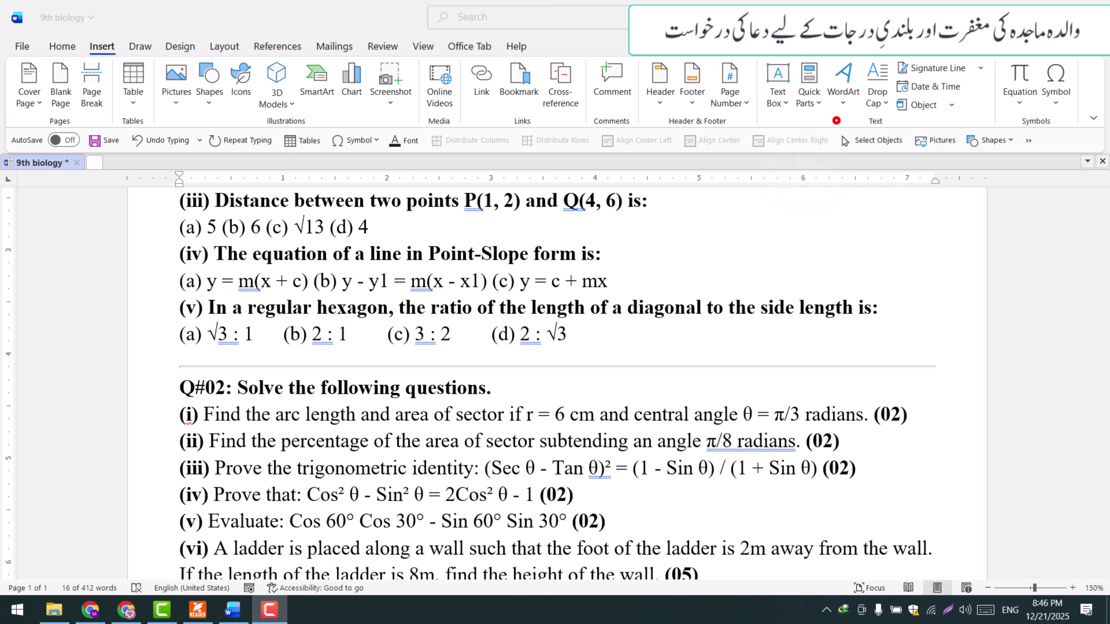
left_click(212, 336)
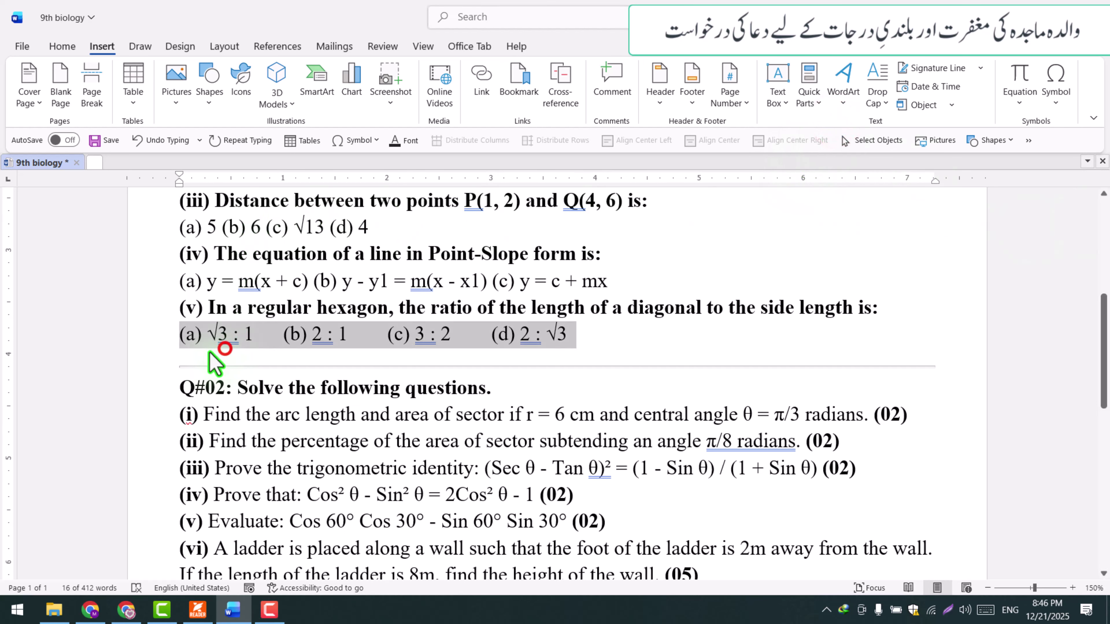
left_click(132, 96)
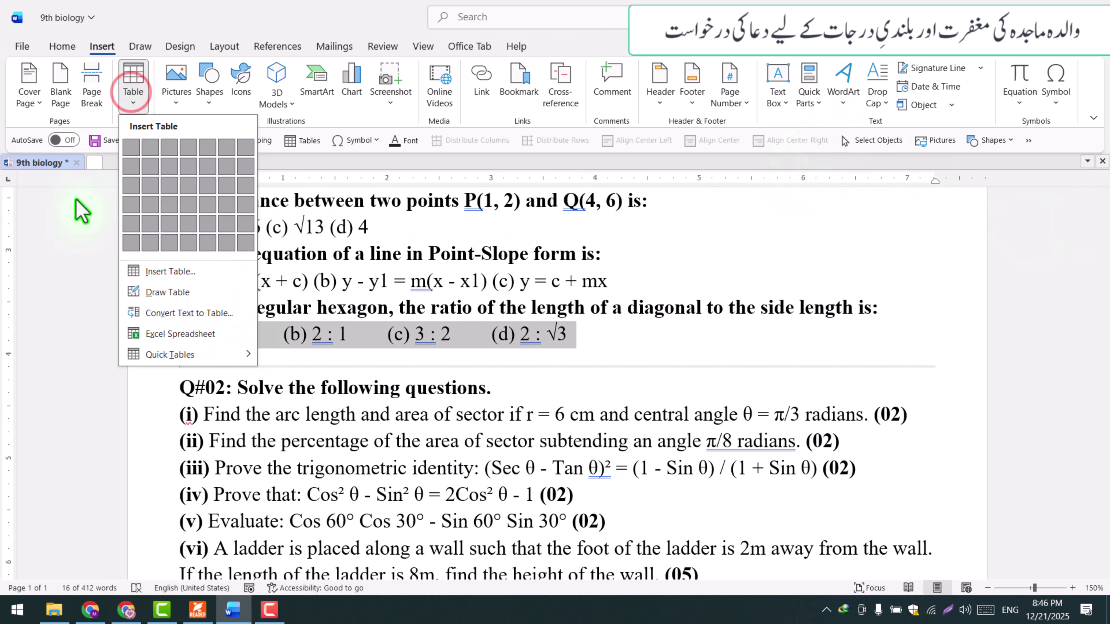
left_click(195, 314)
left_click(542, 384)
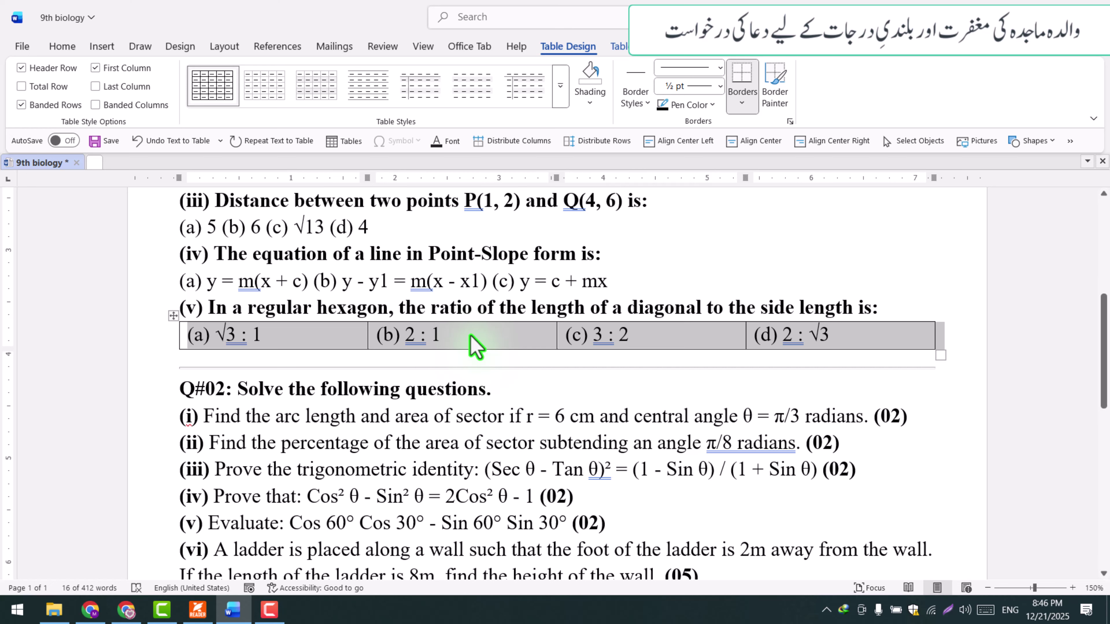
- Convert the one-row options table of question (v) back to tab-separated text
left_click(621, 46)
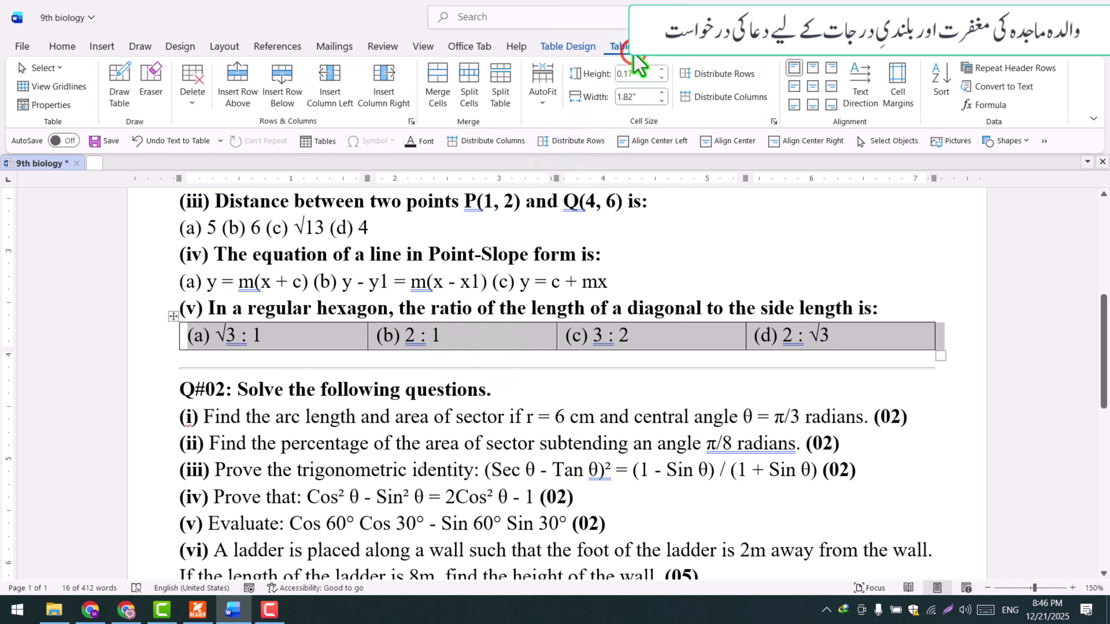
left_click(1004, 90)
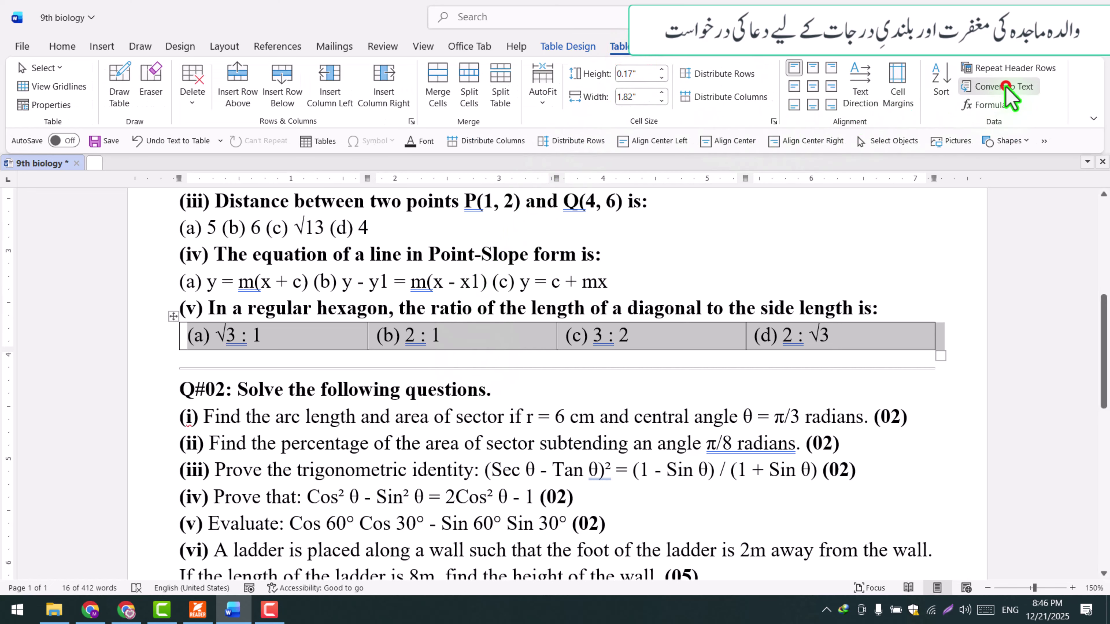
left_click(528, 351)
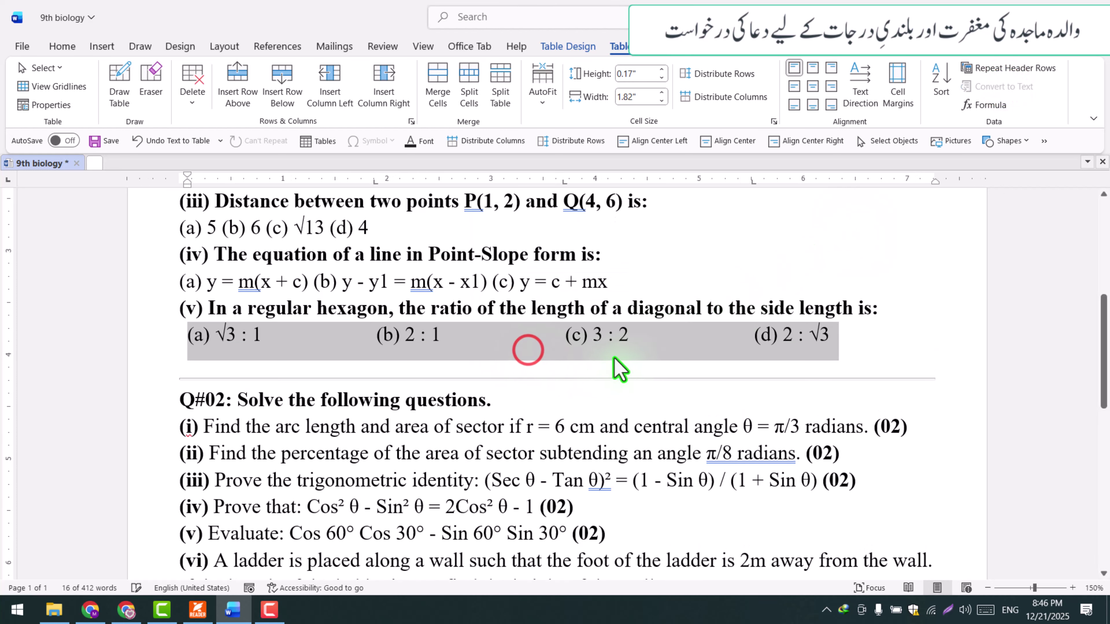
- Set the options line of question (v) to 1.0 line spacing and remove the space after the paragraph
left_click(404, 97)
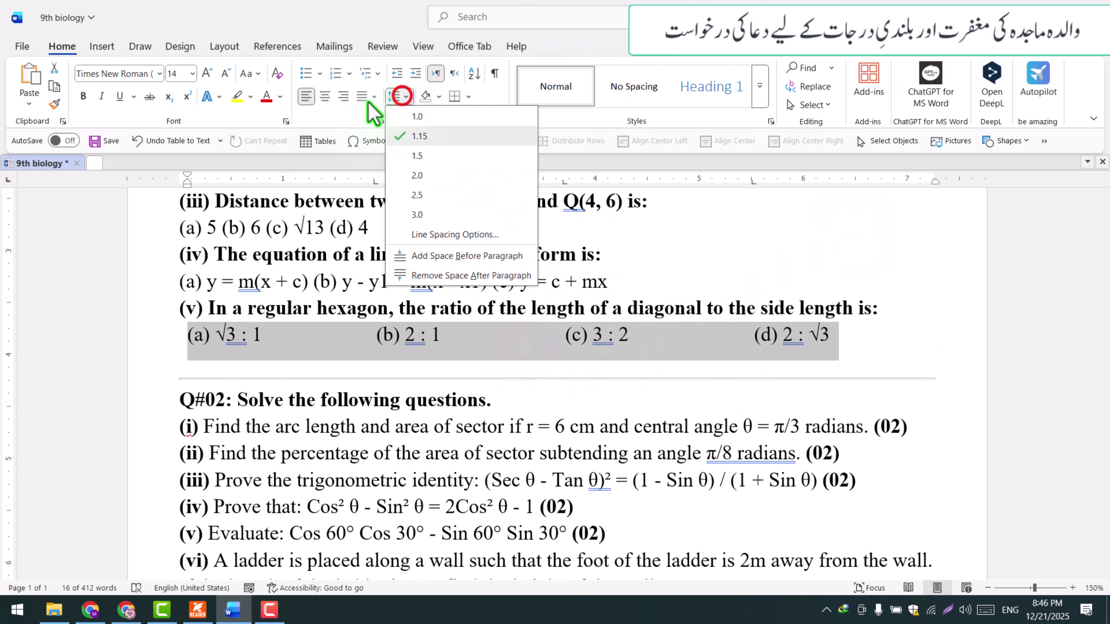
left_click(418, 117)
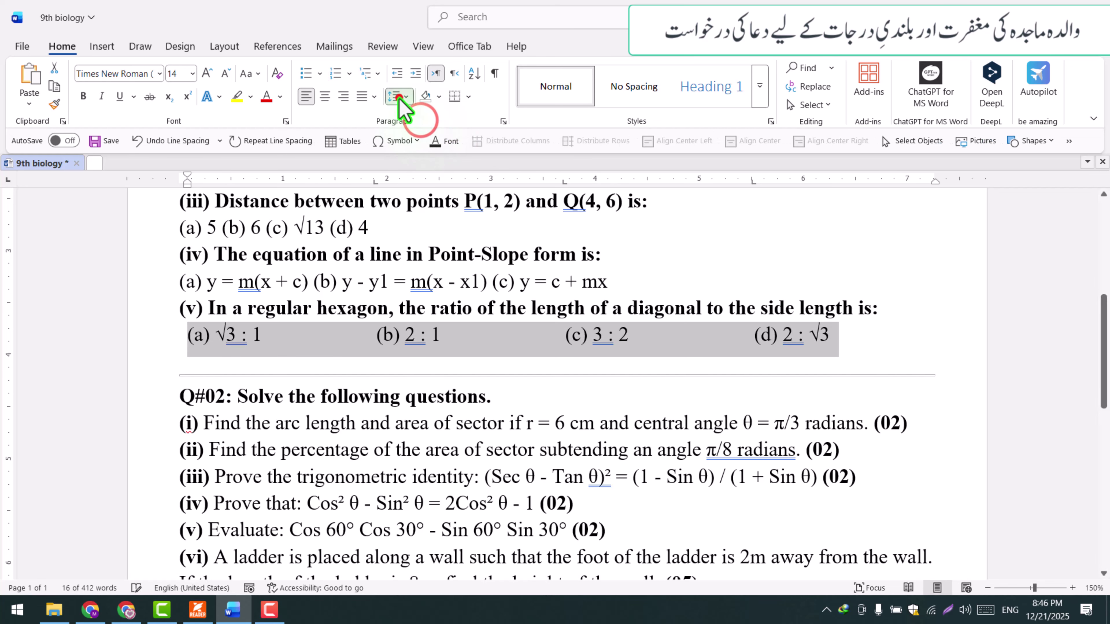
left_click(397, 97)
left_click(452, 276)
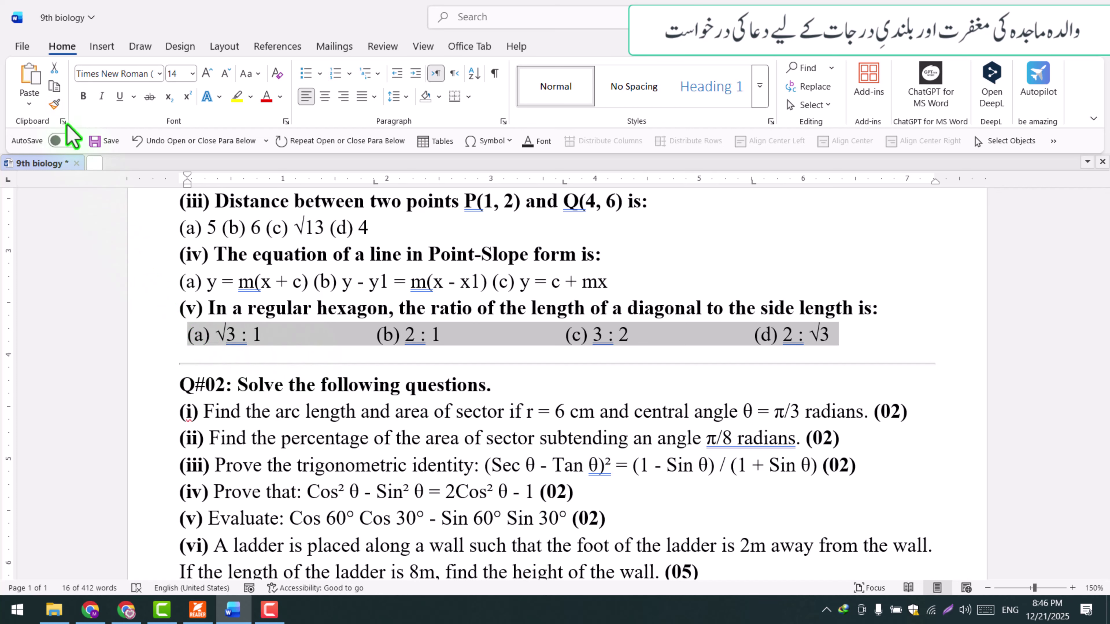
- Copy the formatting of question (v)'s options line onto all Q#01 lines from question (i) to the text of question (v)
left_click(54, 104)
scroll(154, 418, "up", 2)
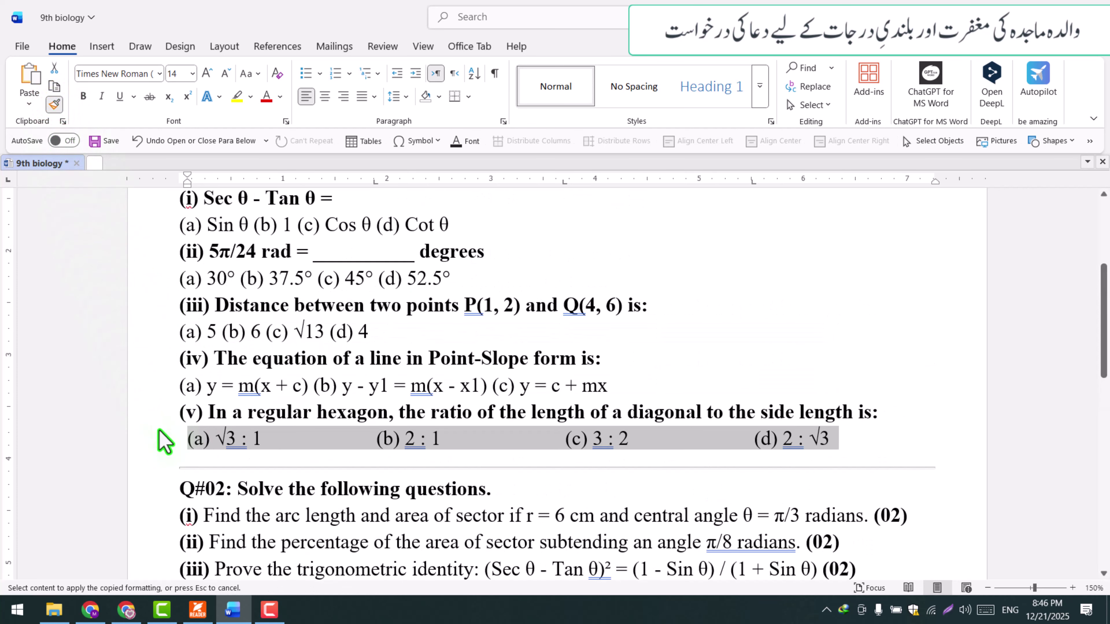
mouse_move(165, 441)
left_mouse_down()
mouse_move(144, 199)
mouse_move(187, 418)
left_mouse_up()
scroll(325, 369, "down", 2)
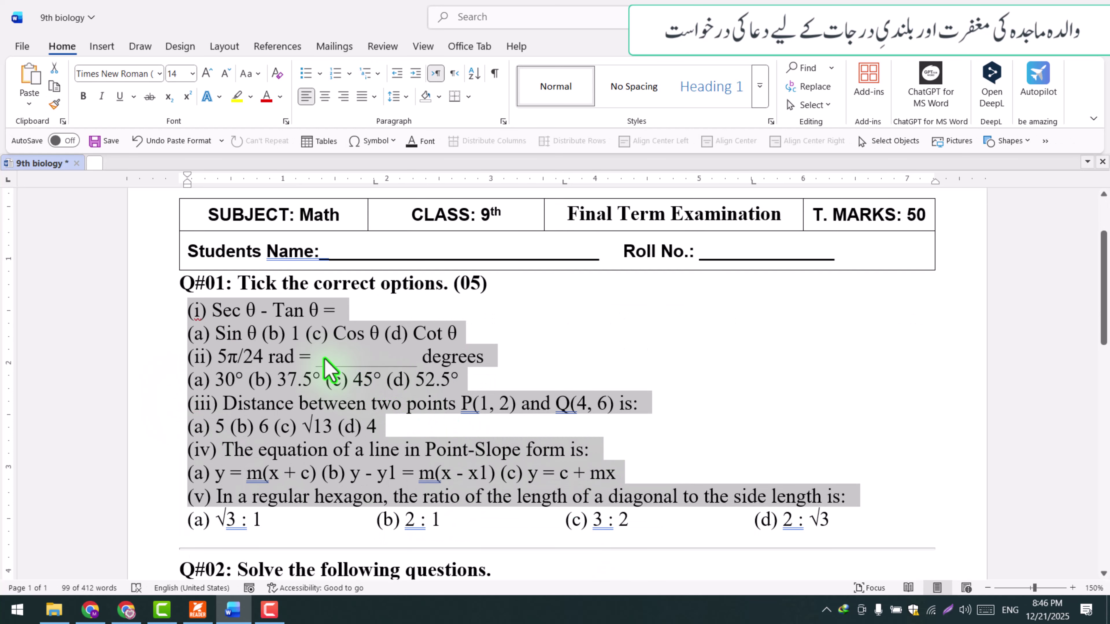
left_click(293, 364)
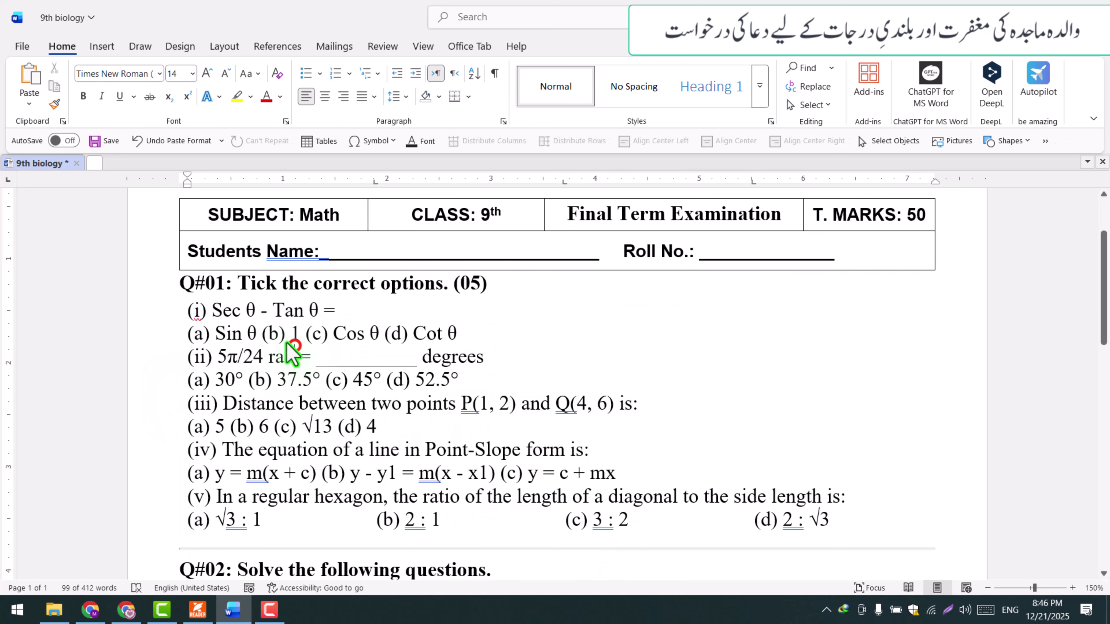
- Separate options (a) to (d) of question (i) with tabs so they align with the tab stops
left_click(264, 333)
key("Tab")
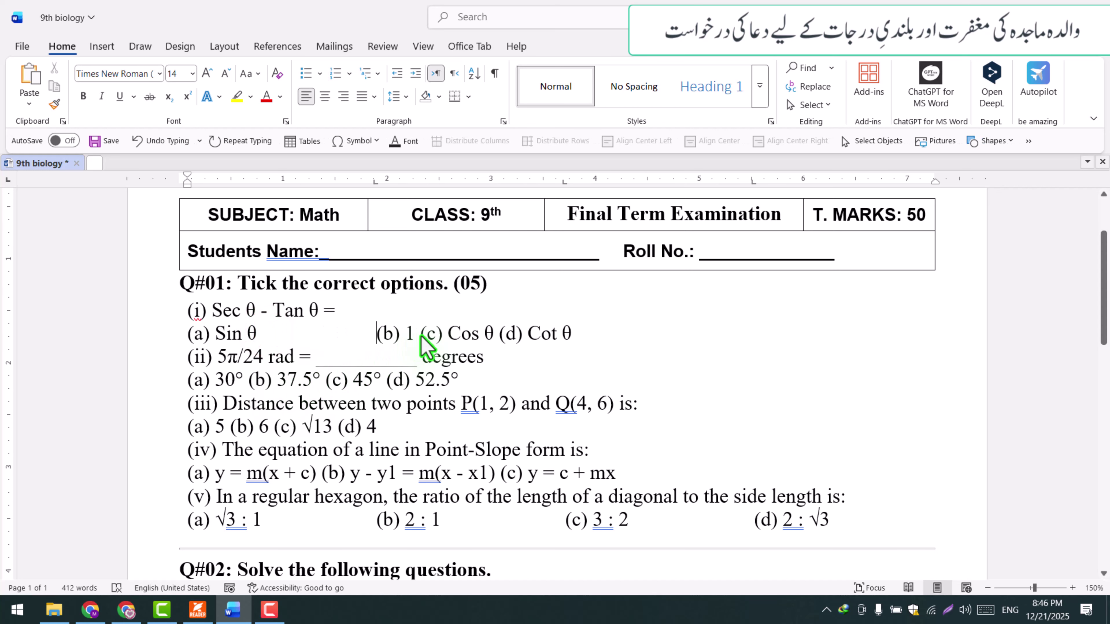
key("Tab")
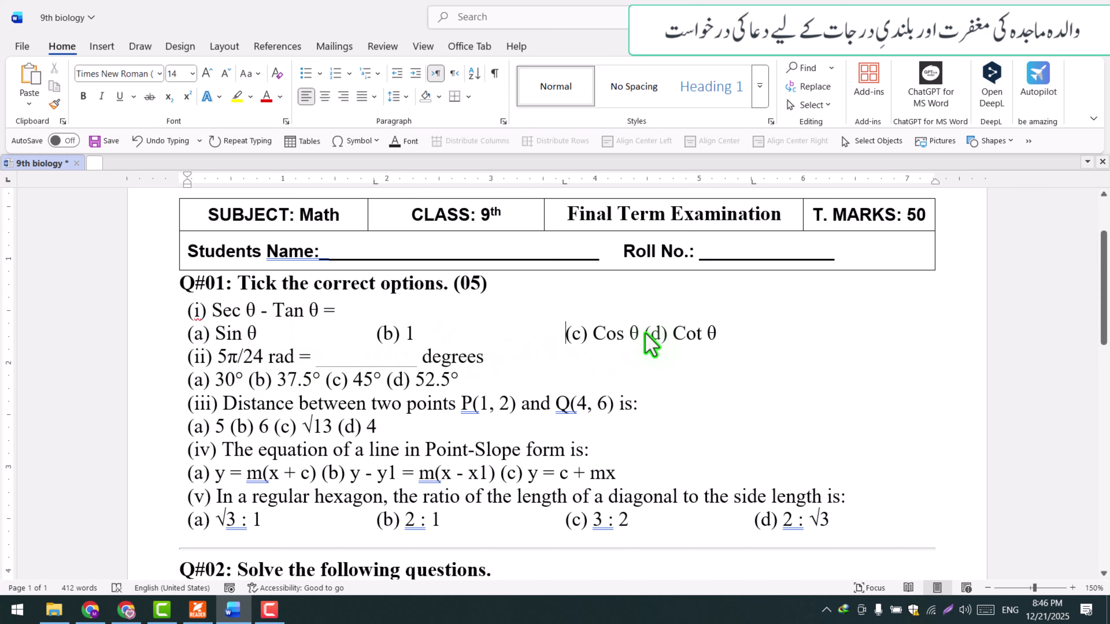
left_click(645, 334)
key("Tab")
- Separate the degree options (a) to (d) of question (ii) with tabs to align them in four columns
scroll(633, 352, "down", 1)
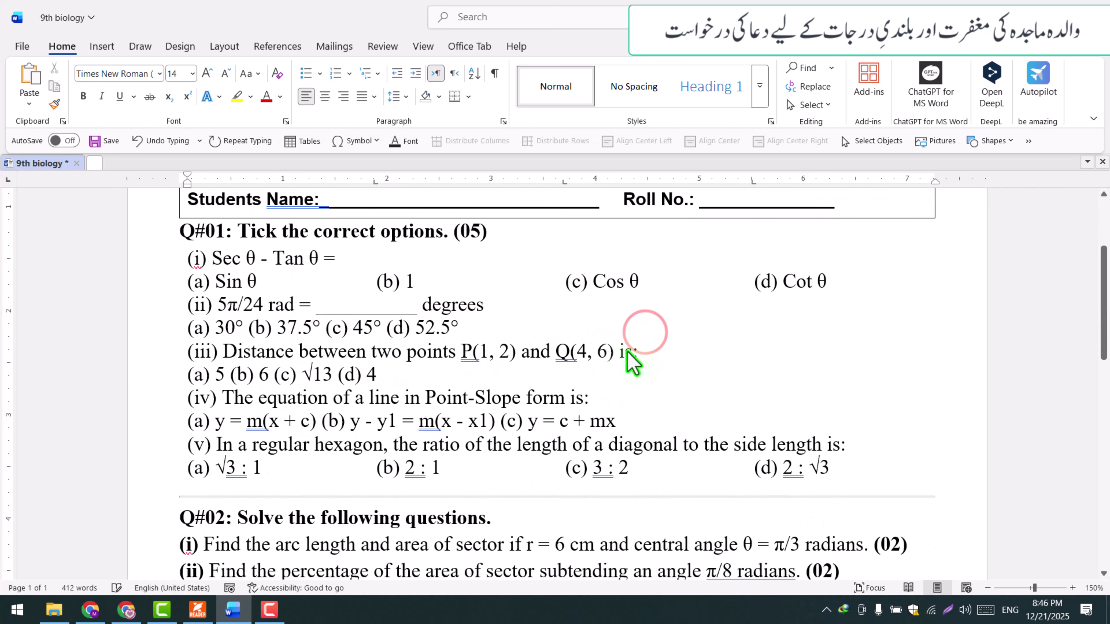
left_click(250, 328)
key("Tab")
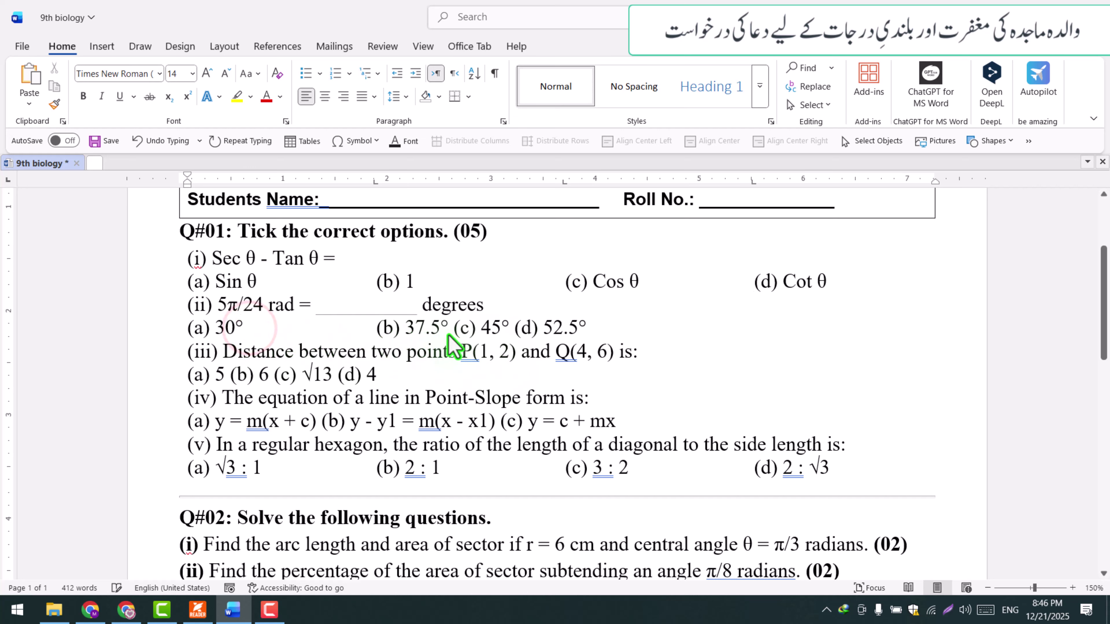
left_click(448, 334)
key("Tab")
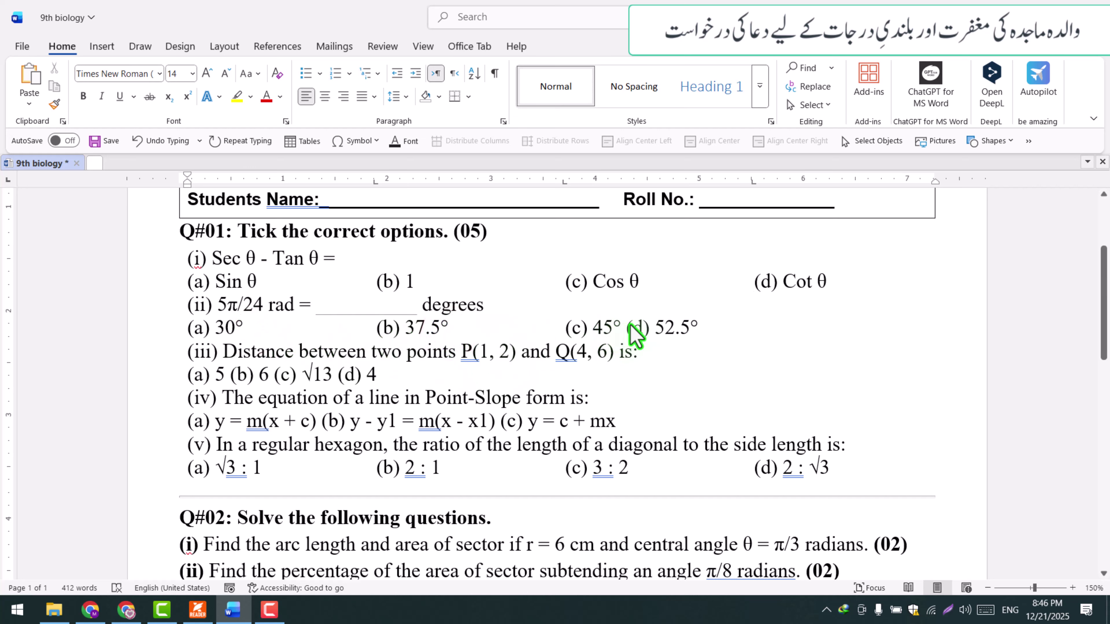
left_click(628, 327)
key("Tab")
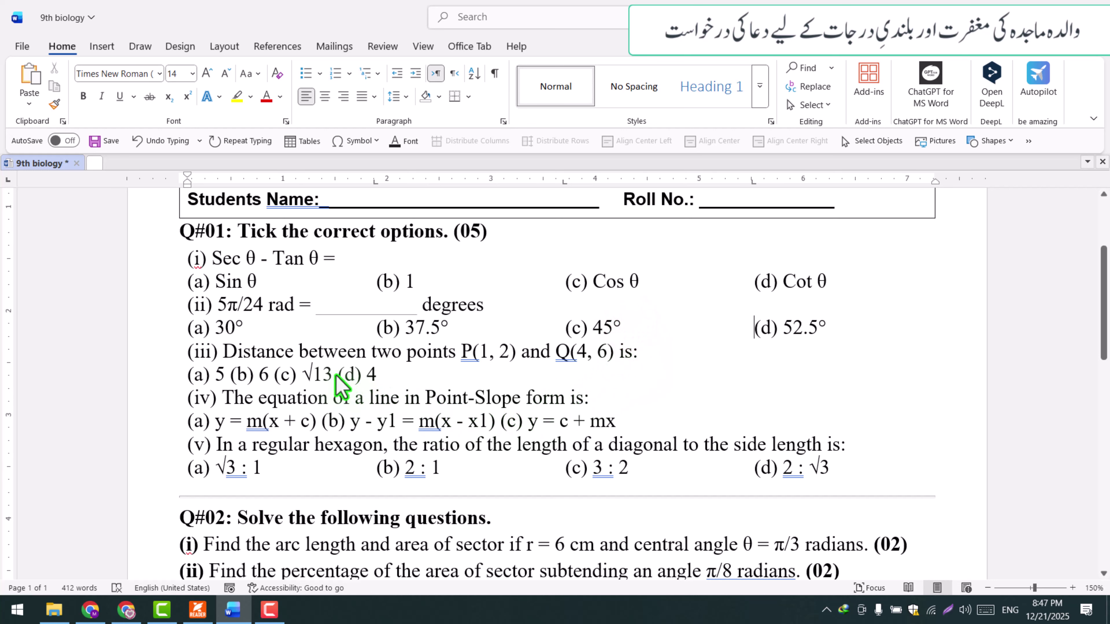
- Insert tabs before options (b), (c) and (d) of question (iii), the distance between two points
left_click(336, 374)
key("Tab")
left_click(272, 373)
key("Tab")
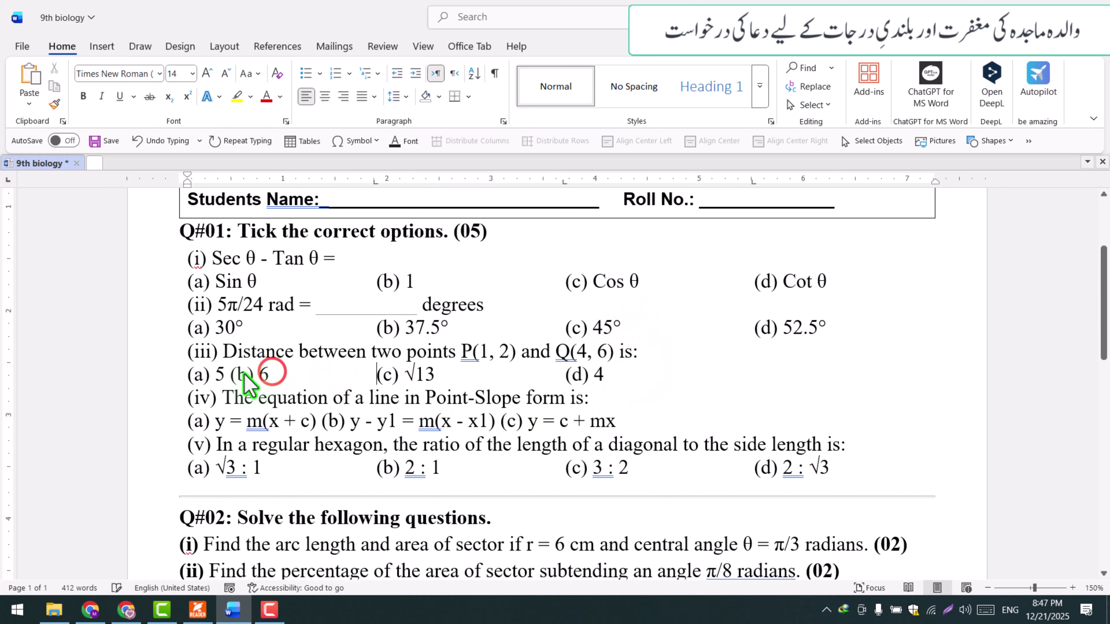
left_click(230, 374)
key("Tab")
- Insert tabs before options (b) and (c) of question (iv) on the point-slope form
scroll(422, 396, "down", 1)
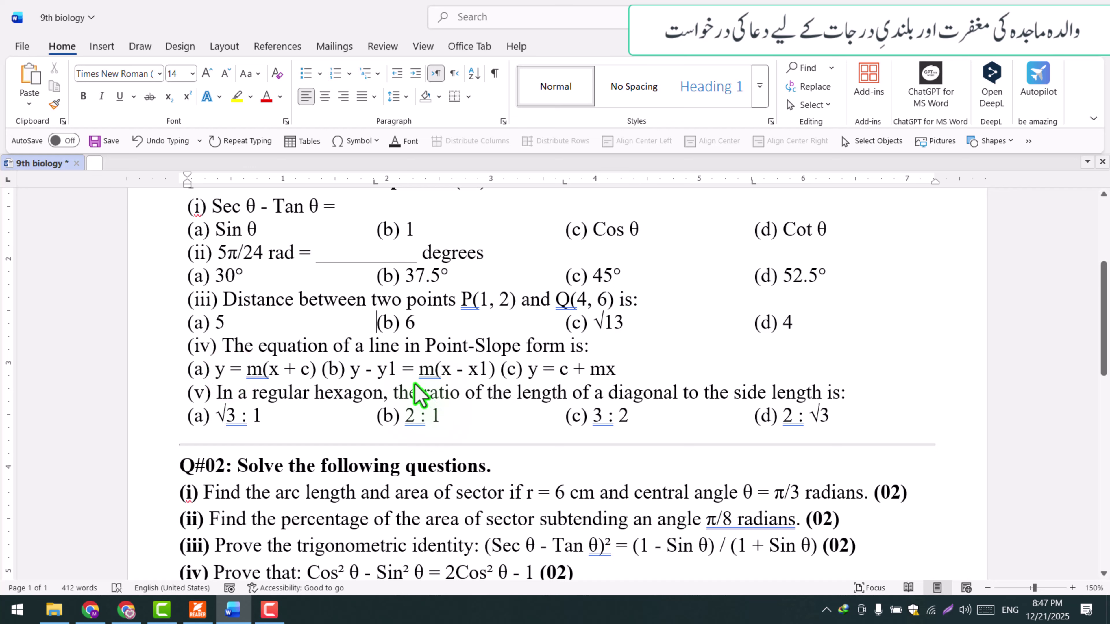
left_click(320, 369)
key("Tab")
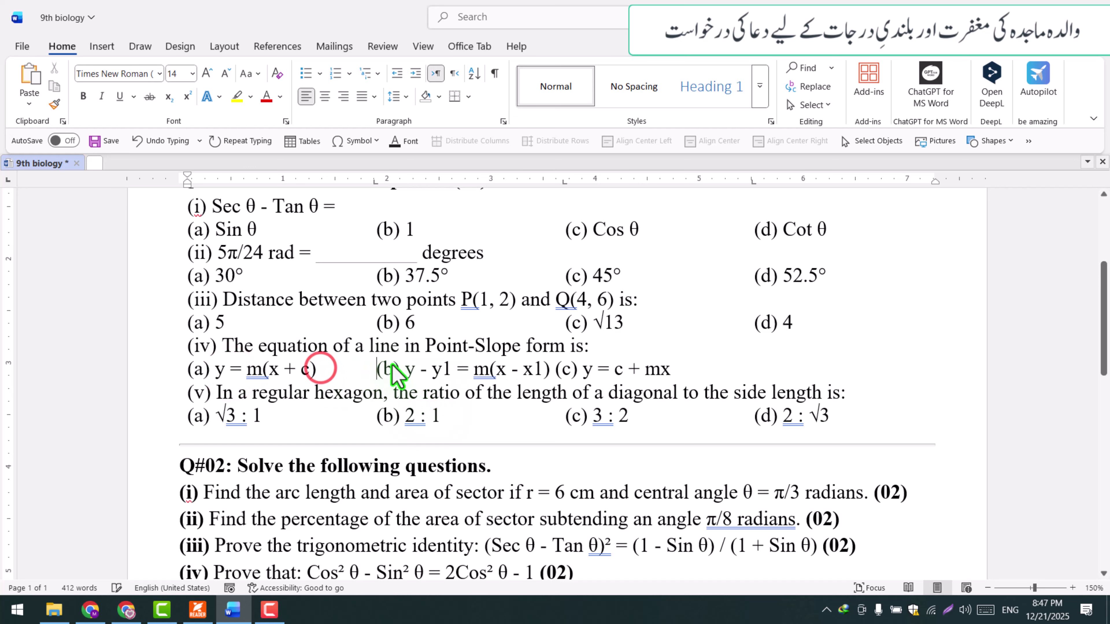
left_click(554, 367)
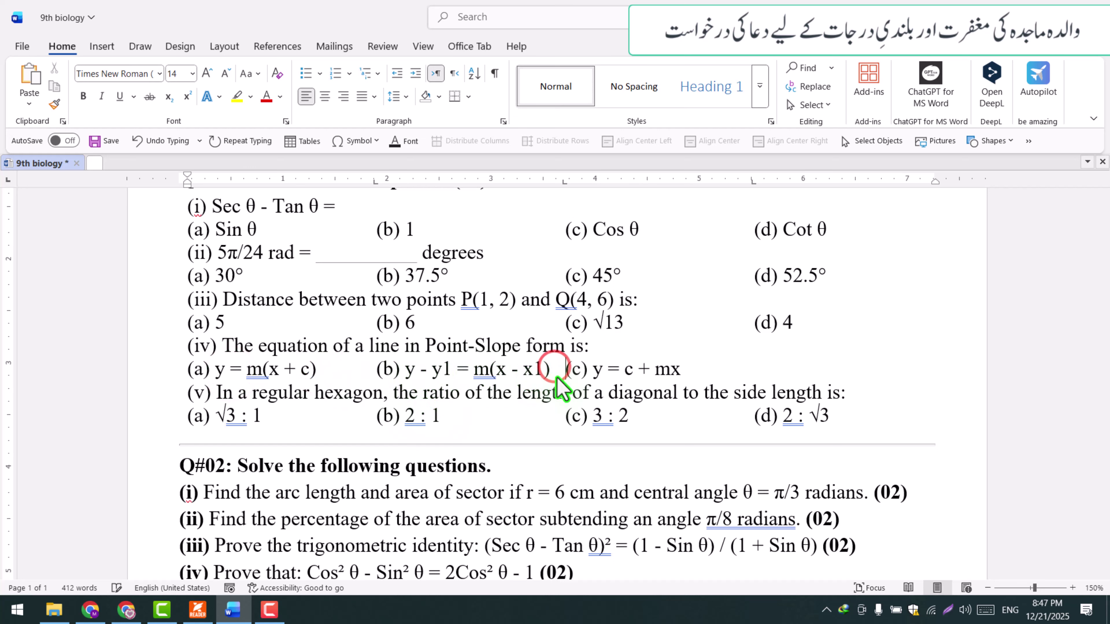
key("Tab")
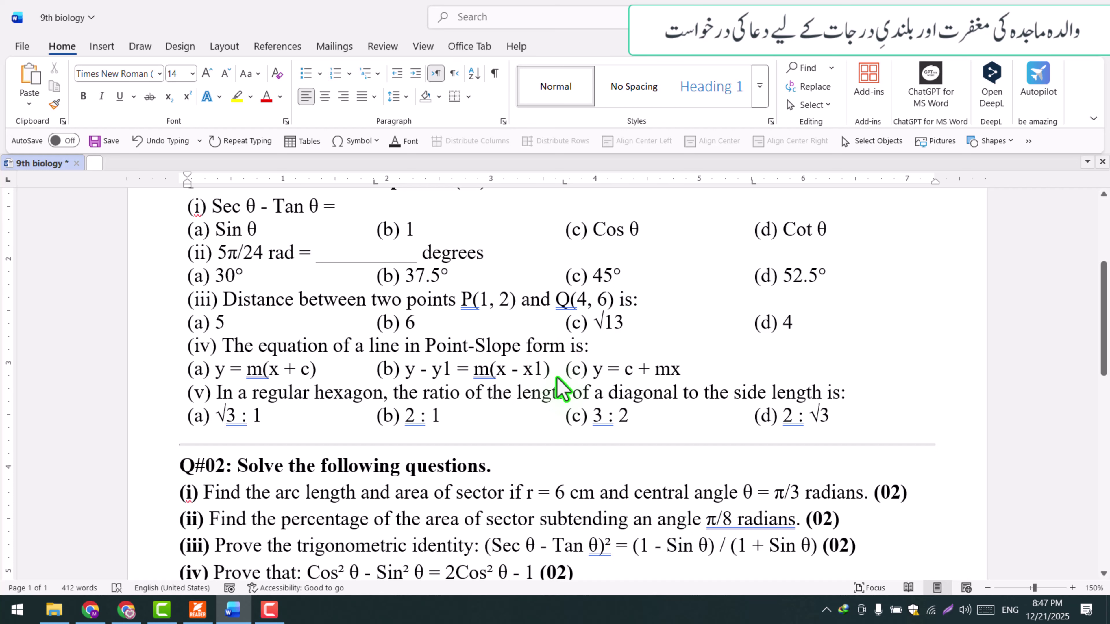
scroll(561, 389, "up", 1, "ctrl")
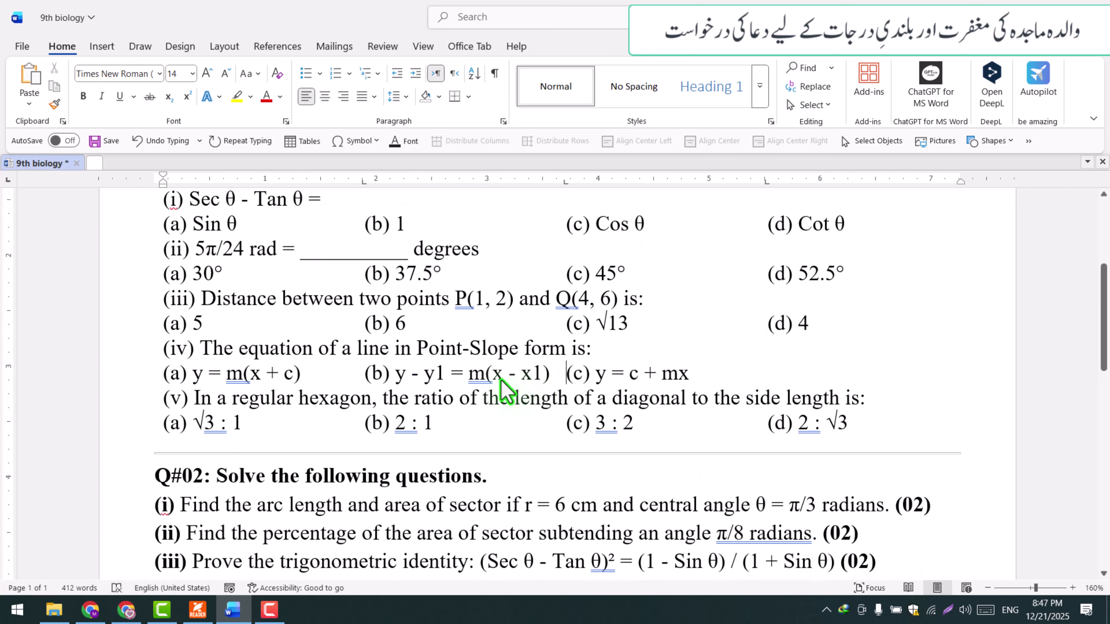